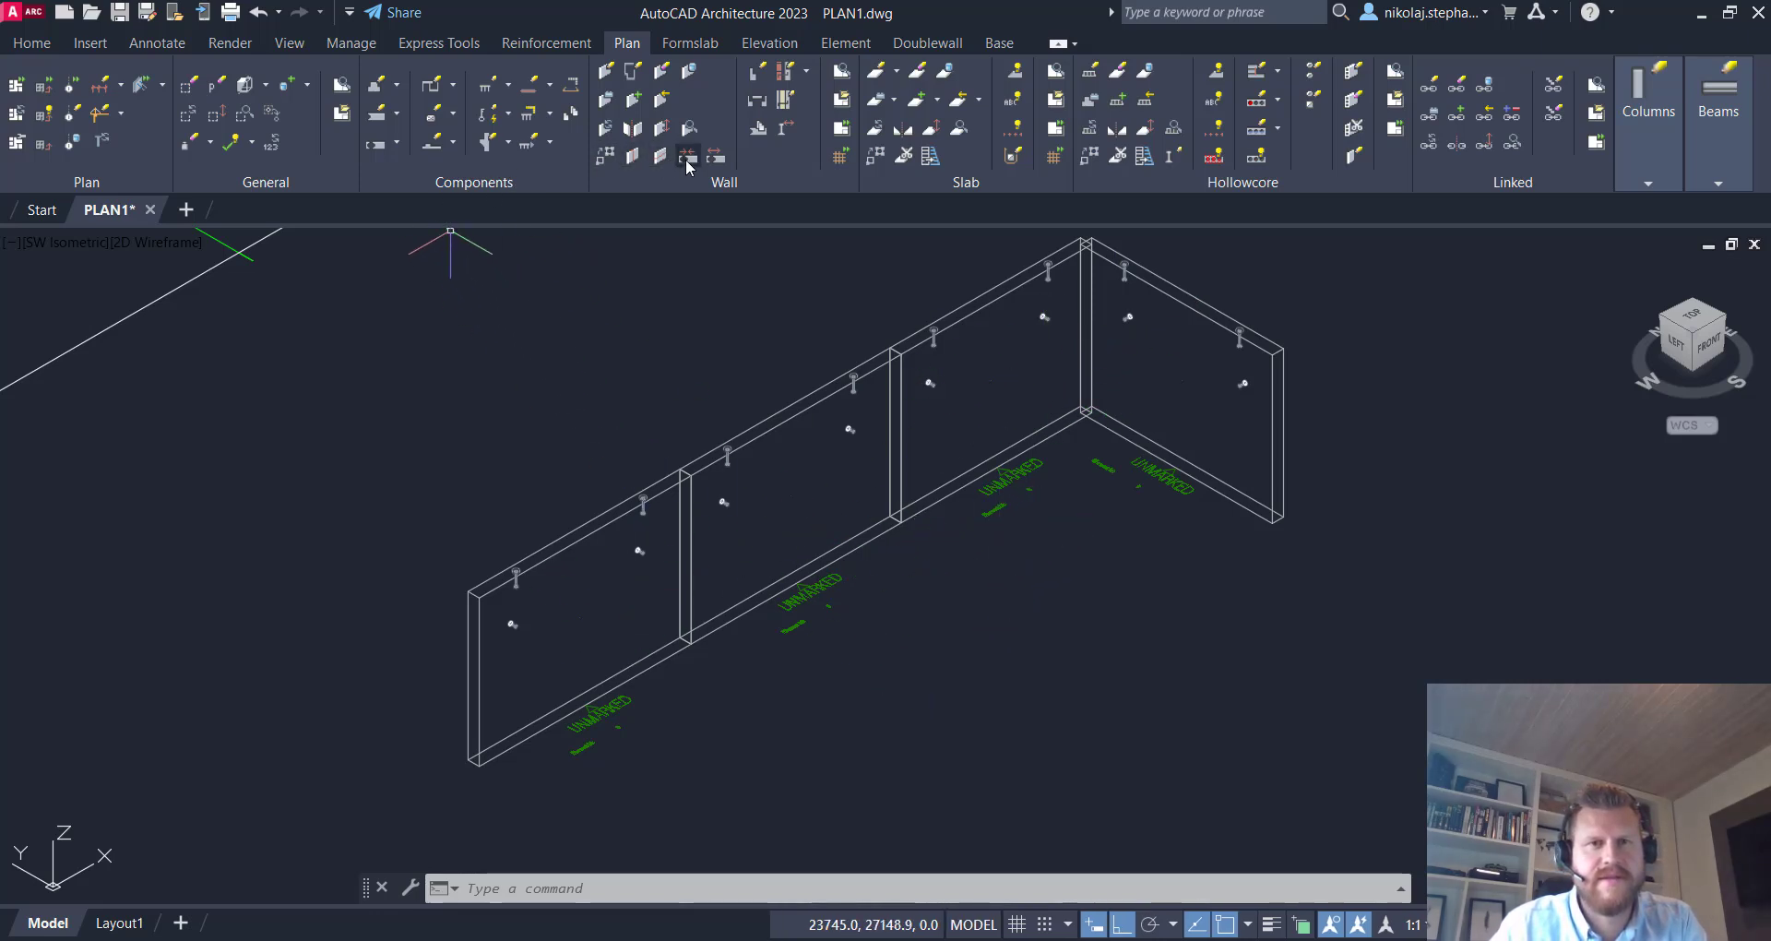
Select the two left wall panels and choose the RCJOINTS straight joint J6-0203L
left_click(690, 159)
left_click(698, 668)
left_click(668, 628)
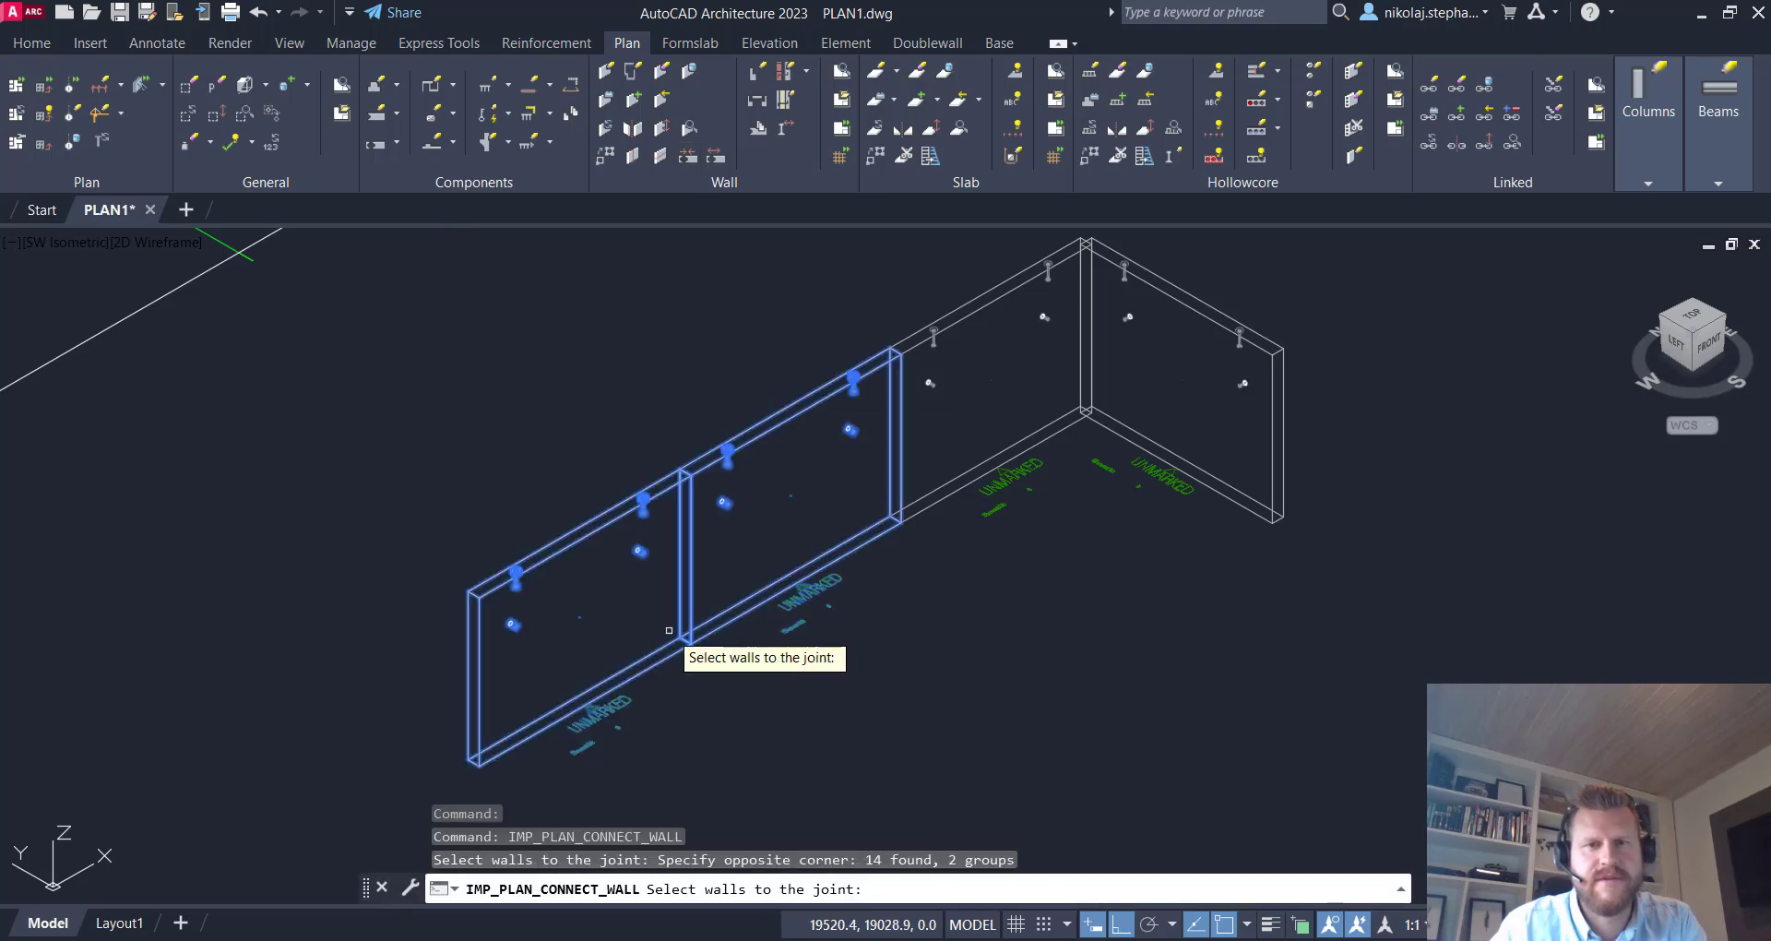
key("Return")
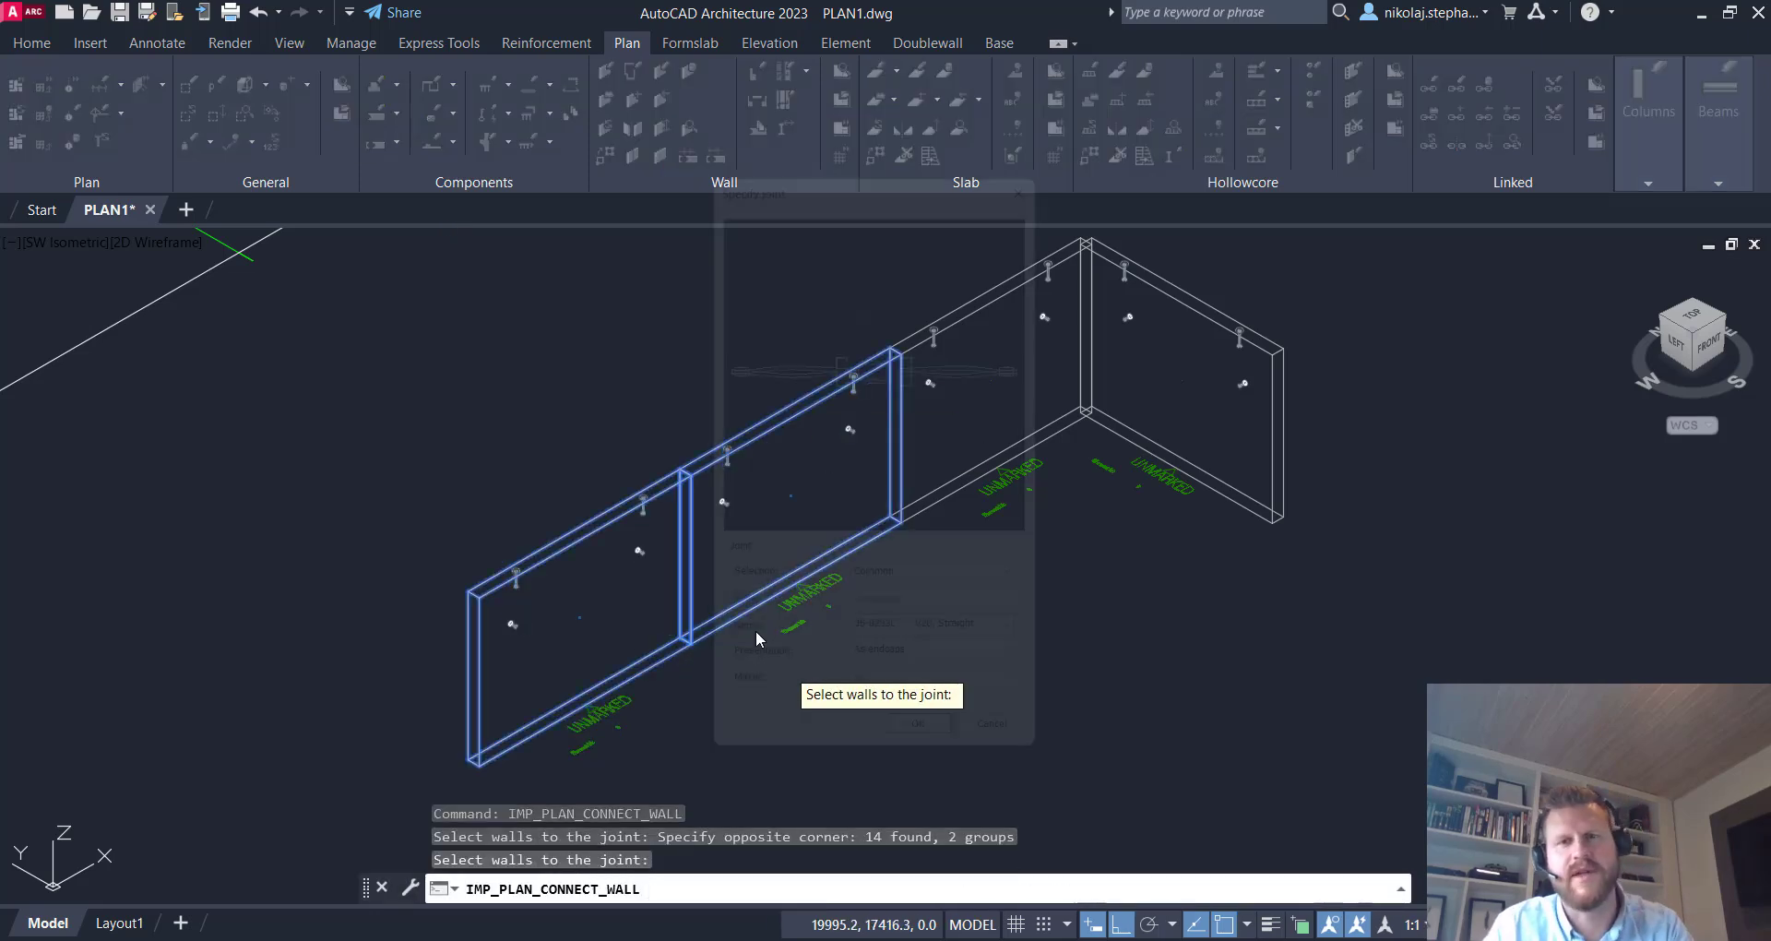
left_click(1043, 598)
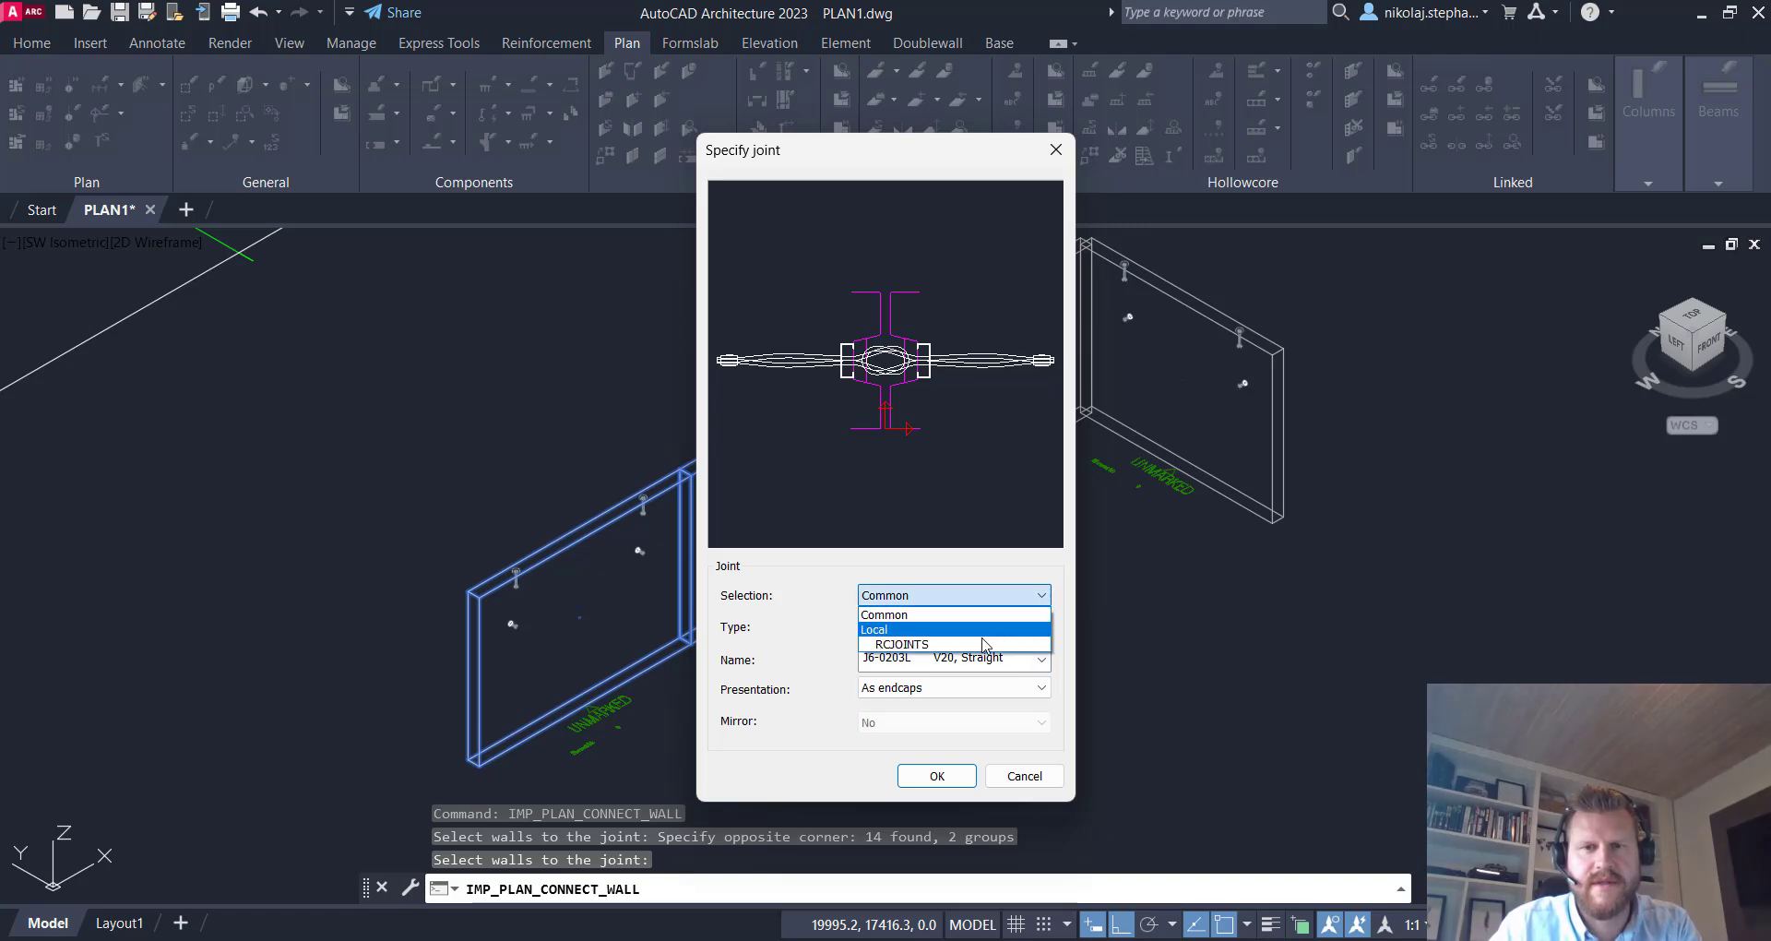
left_click(987, 647)
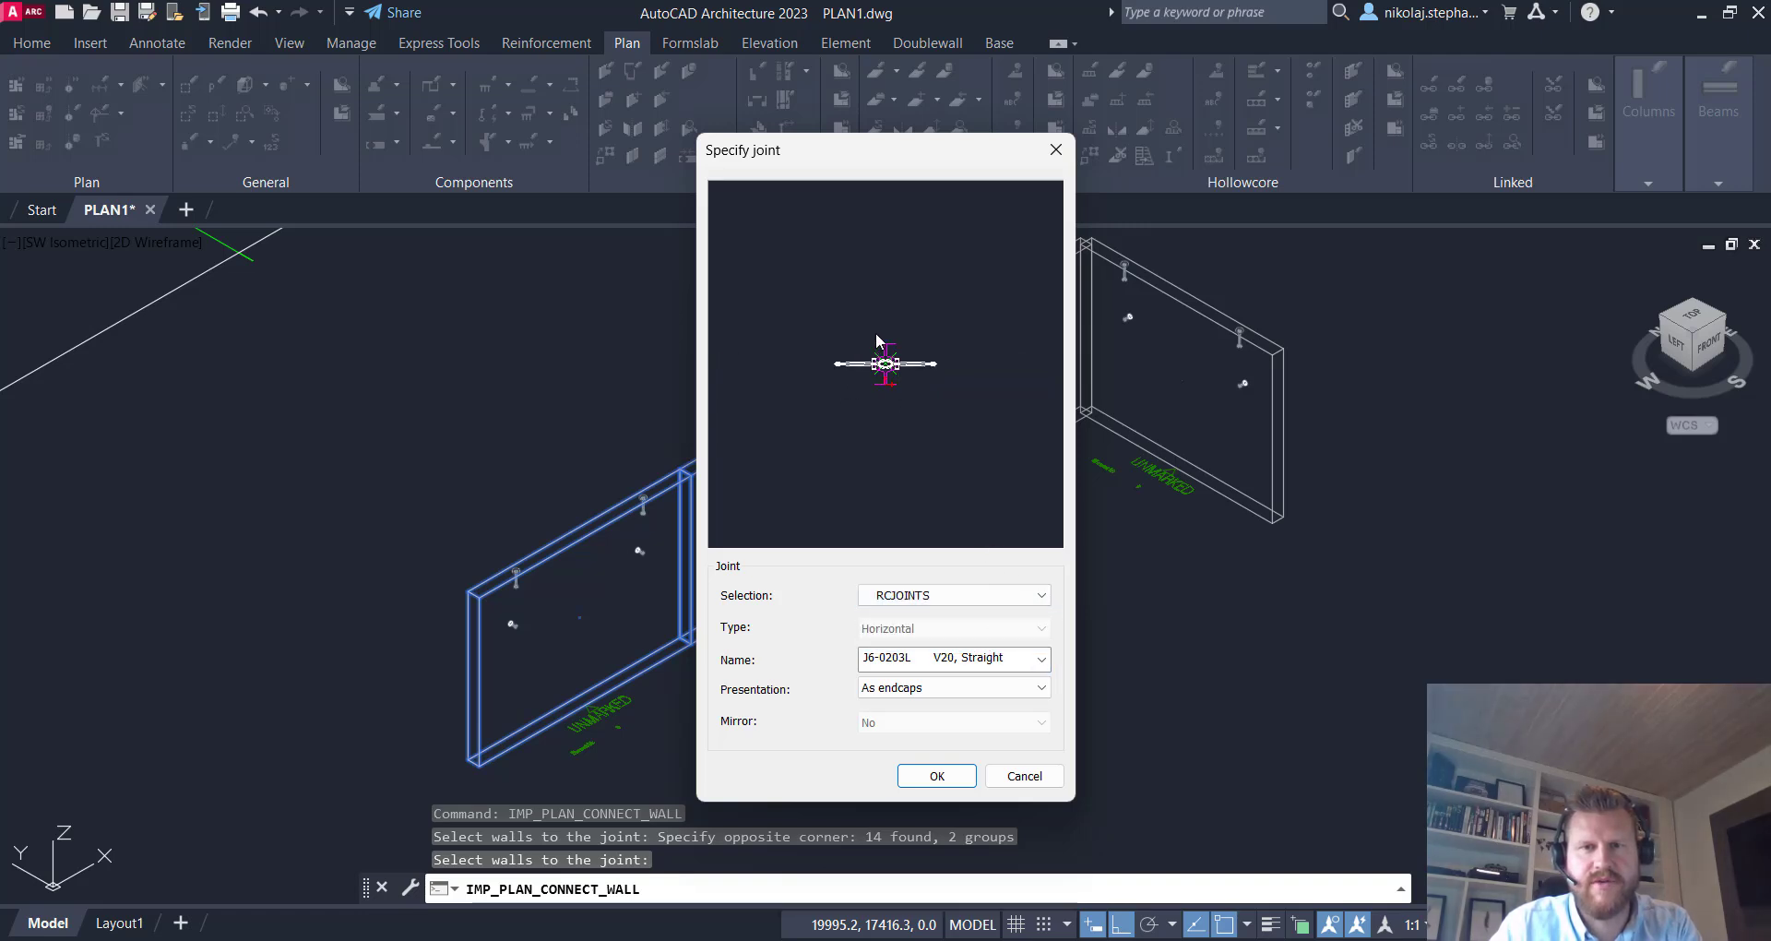
left_click(936, 775)
left_click(1280, 799)
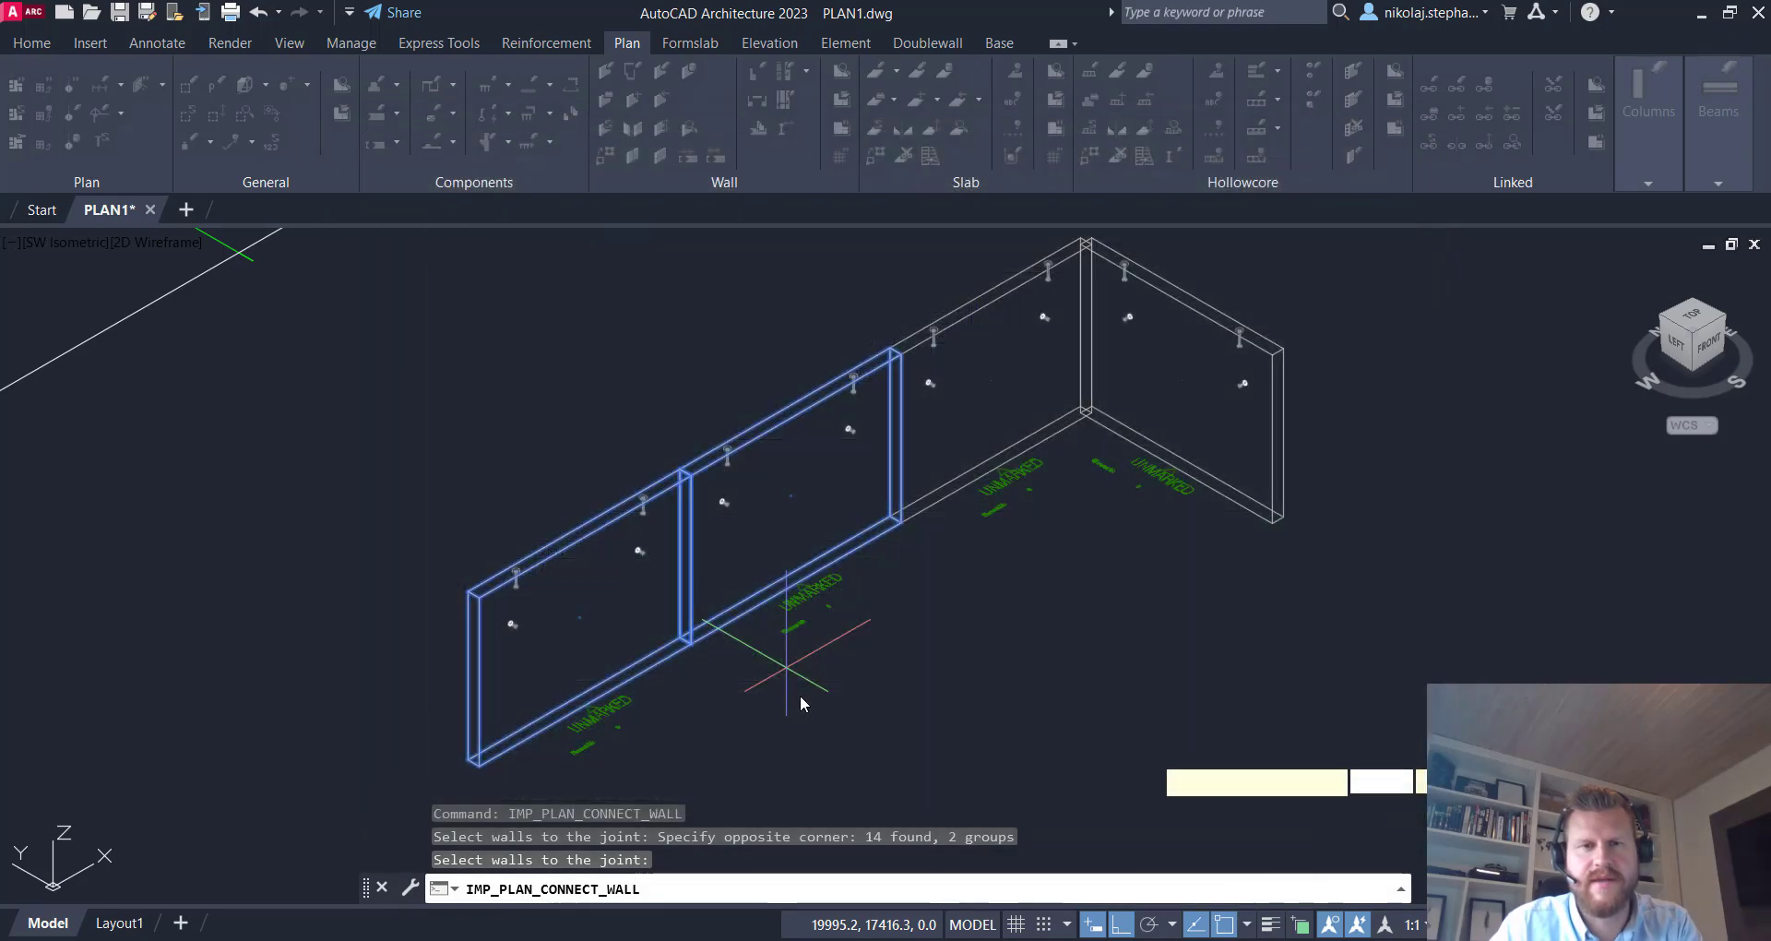
Place the joint at the panel seam, apply its orientation and update all lift and bracing anchors
left_click(778, 672)
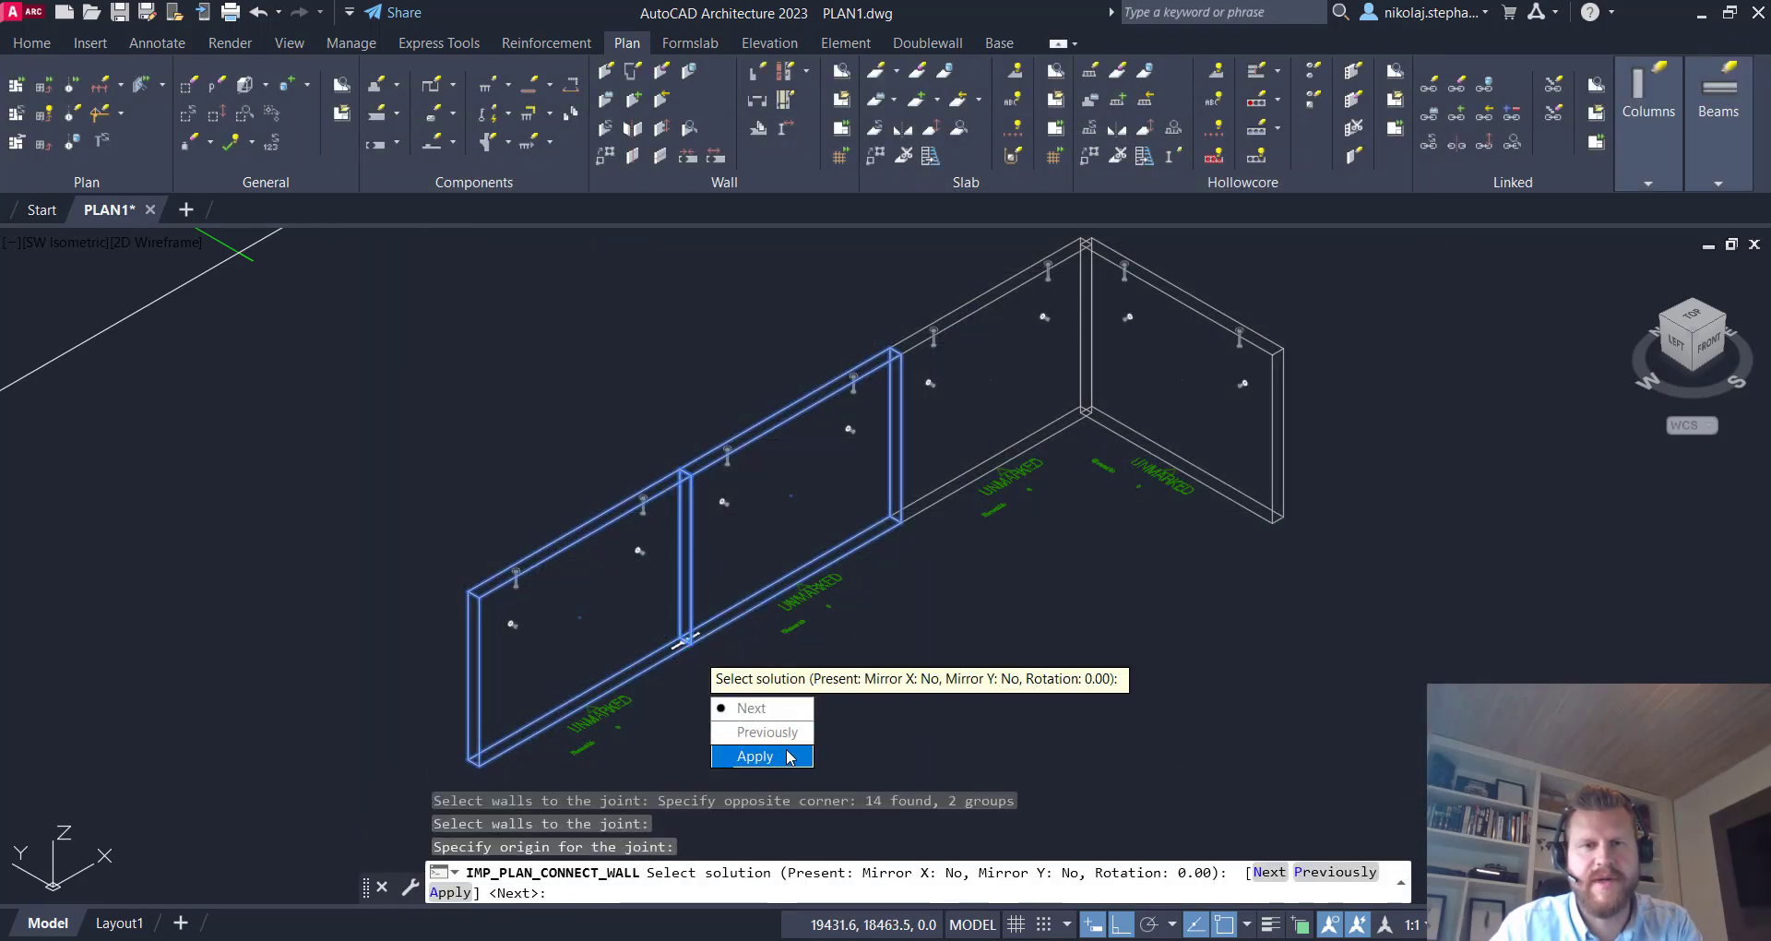
left_click(786, 755)
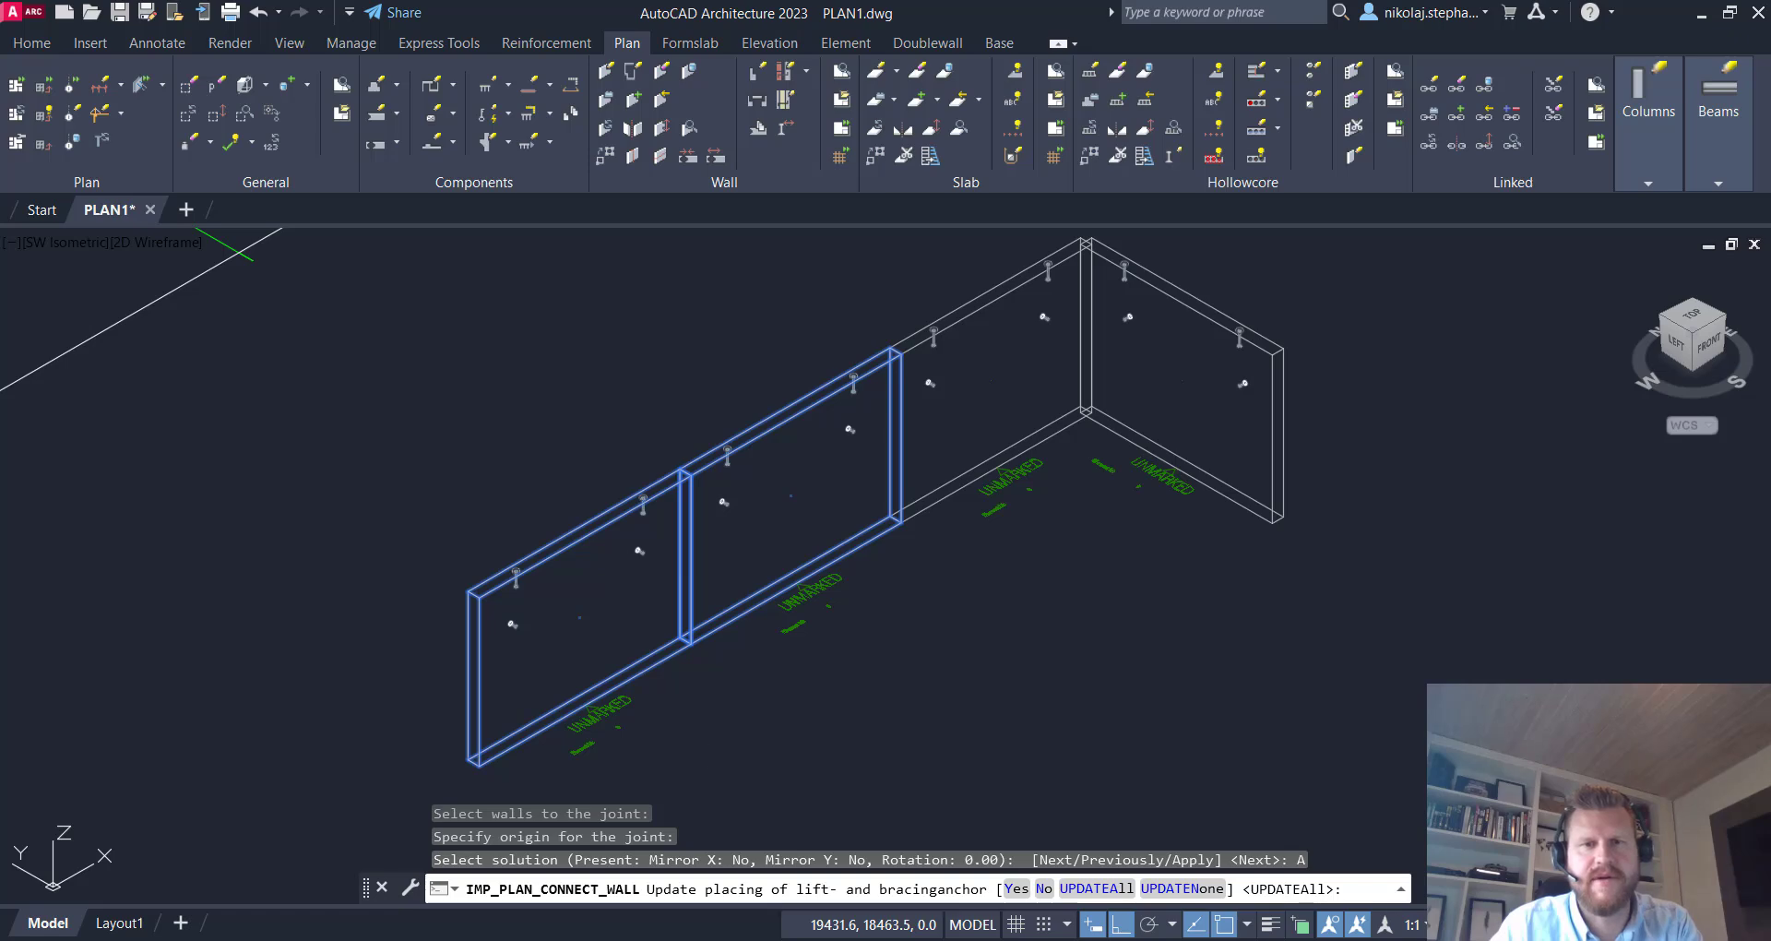
key("Return")
scroll(683, 636, "up", 3)
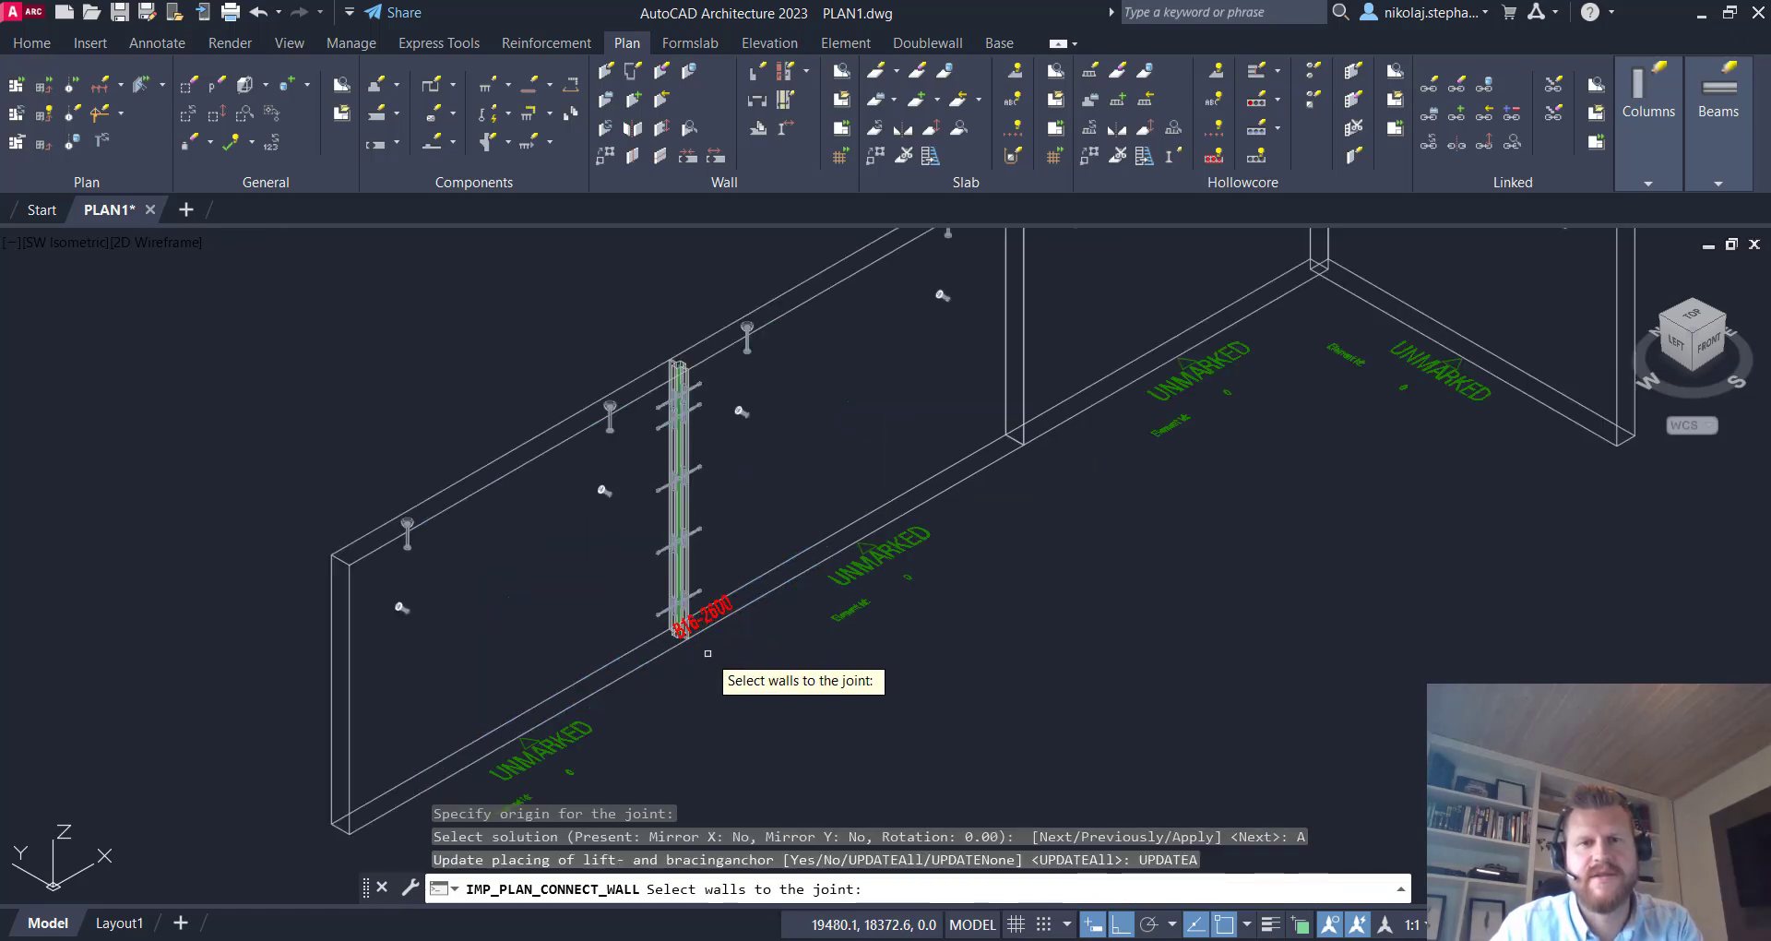
scroll(679, 391, "up", 8)
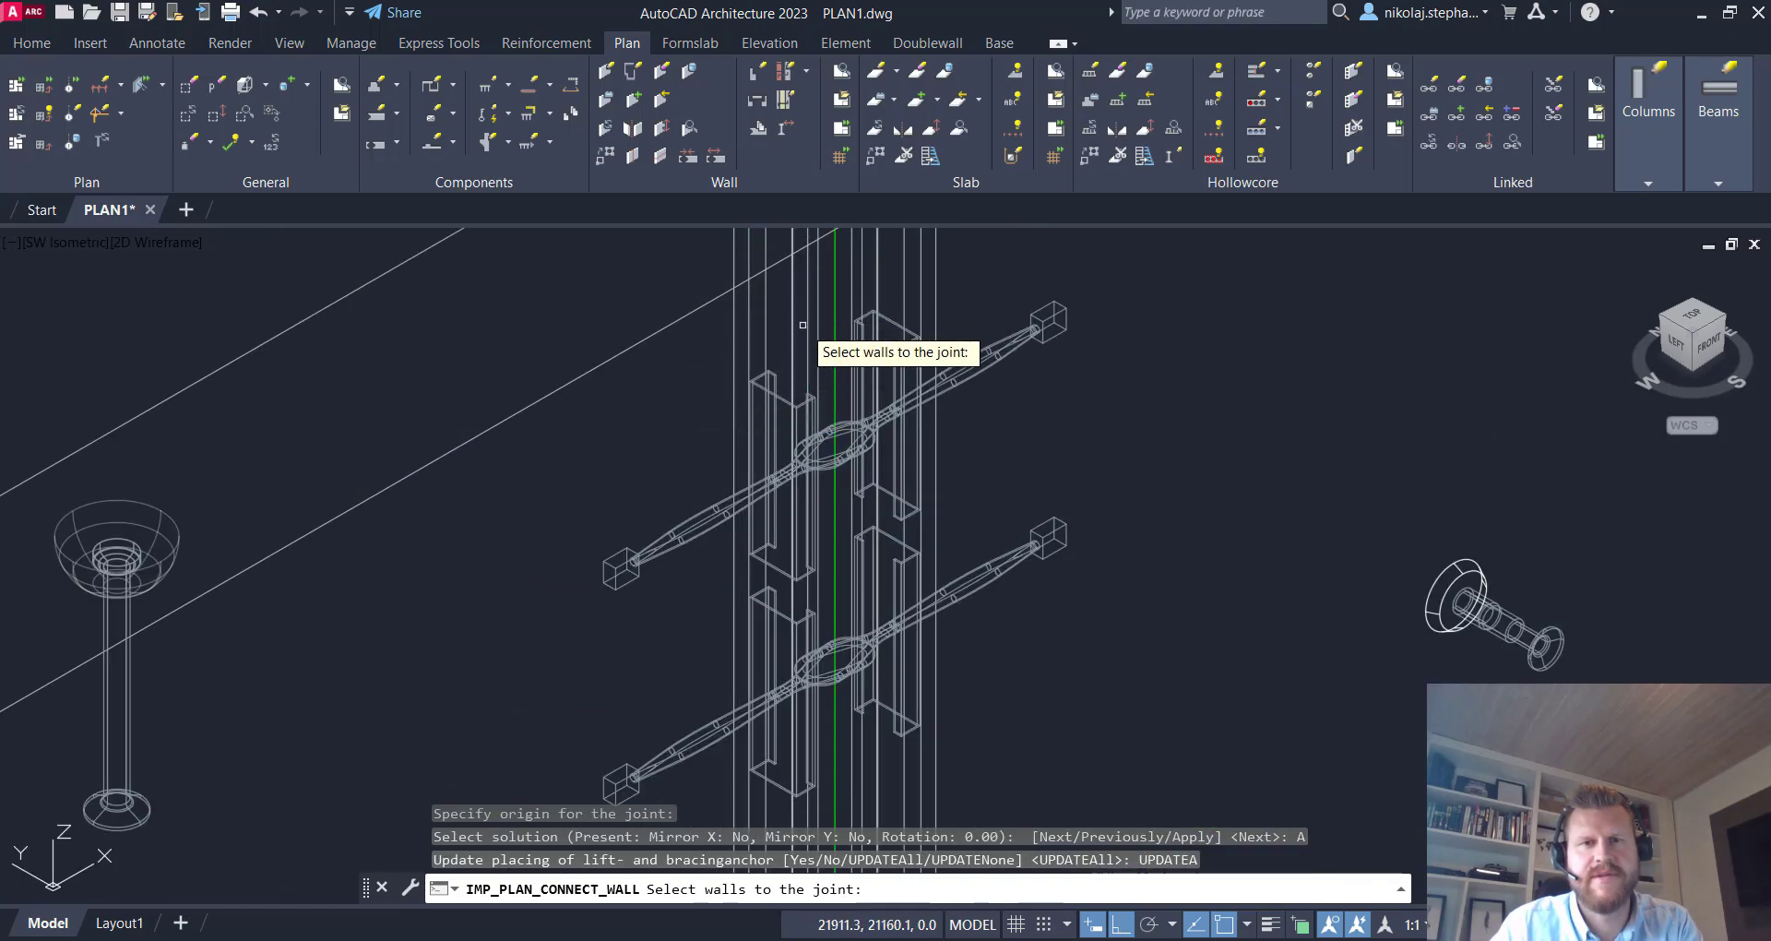
scroll(771, 442, "down", 8)
middle_click_drag(810, 434, 729, 503)
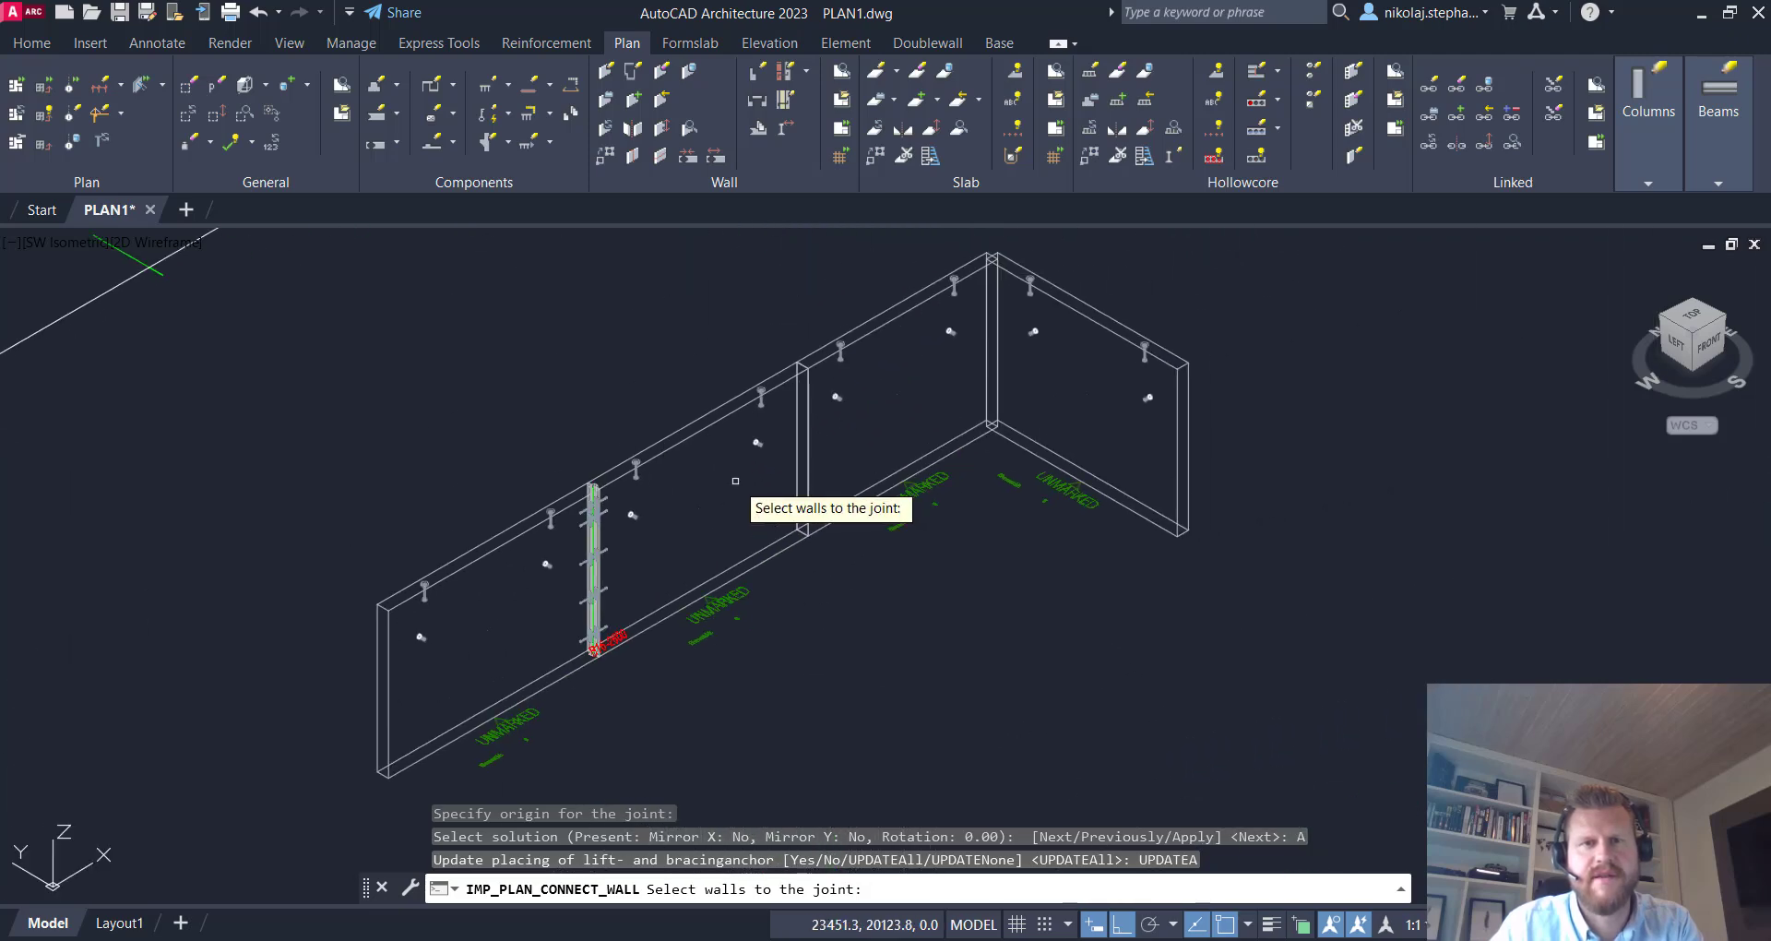
Join the middle and right wall panels with a straight joint at their seam, then end the command
left_click(844, 548)
left_click(769, 469)
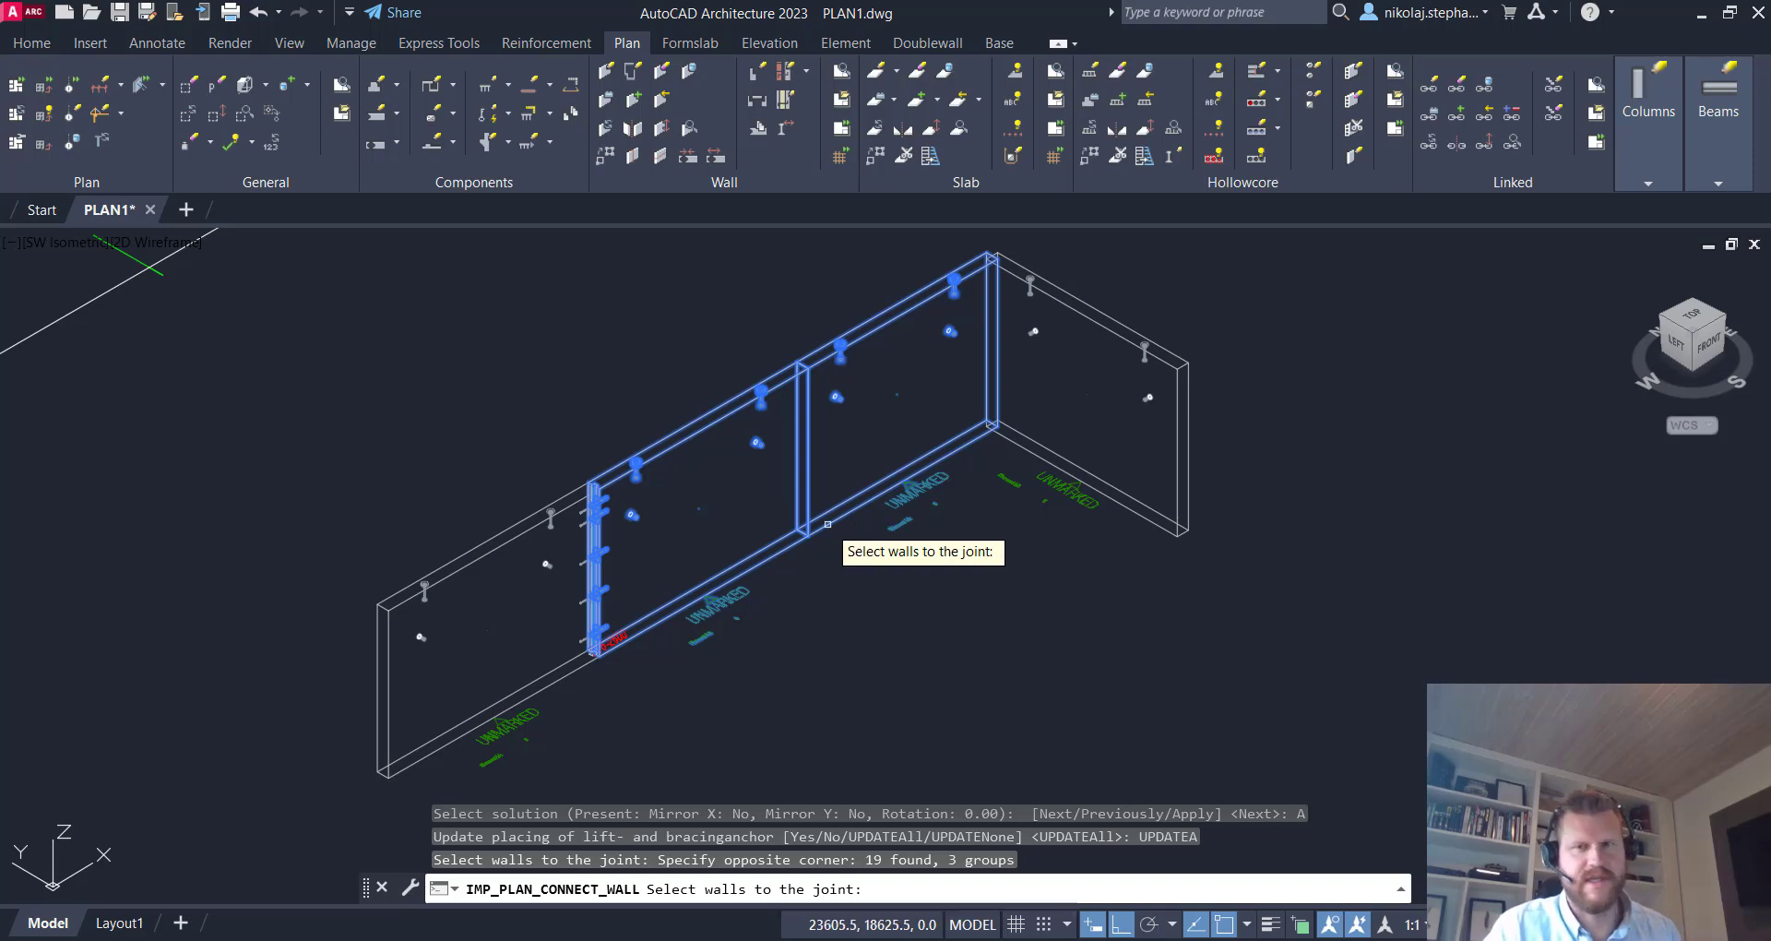
key("Return")
left_click(799, 533)
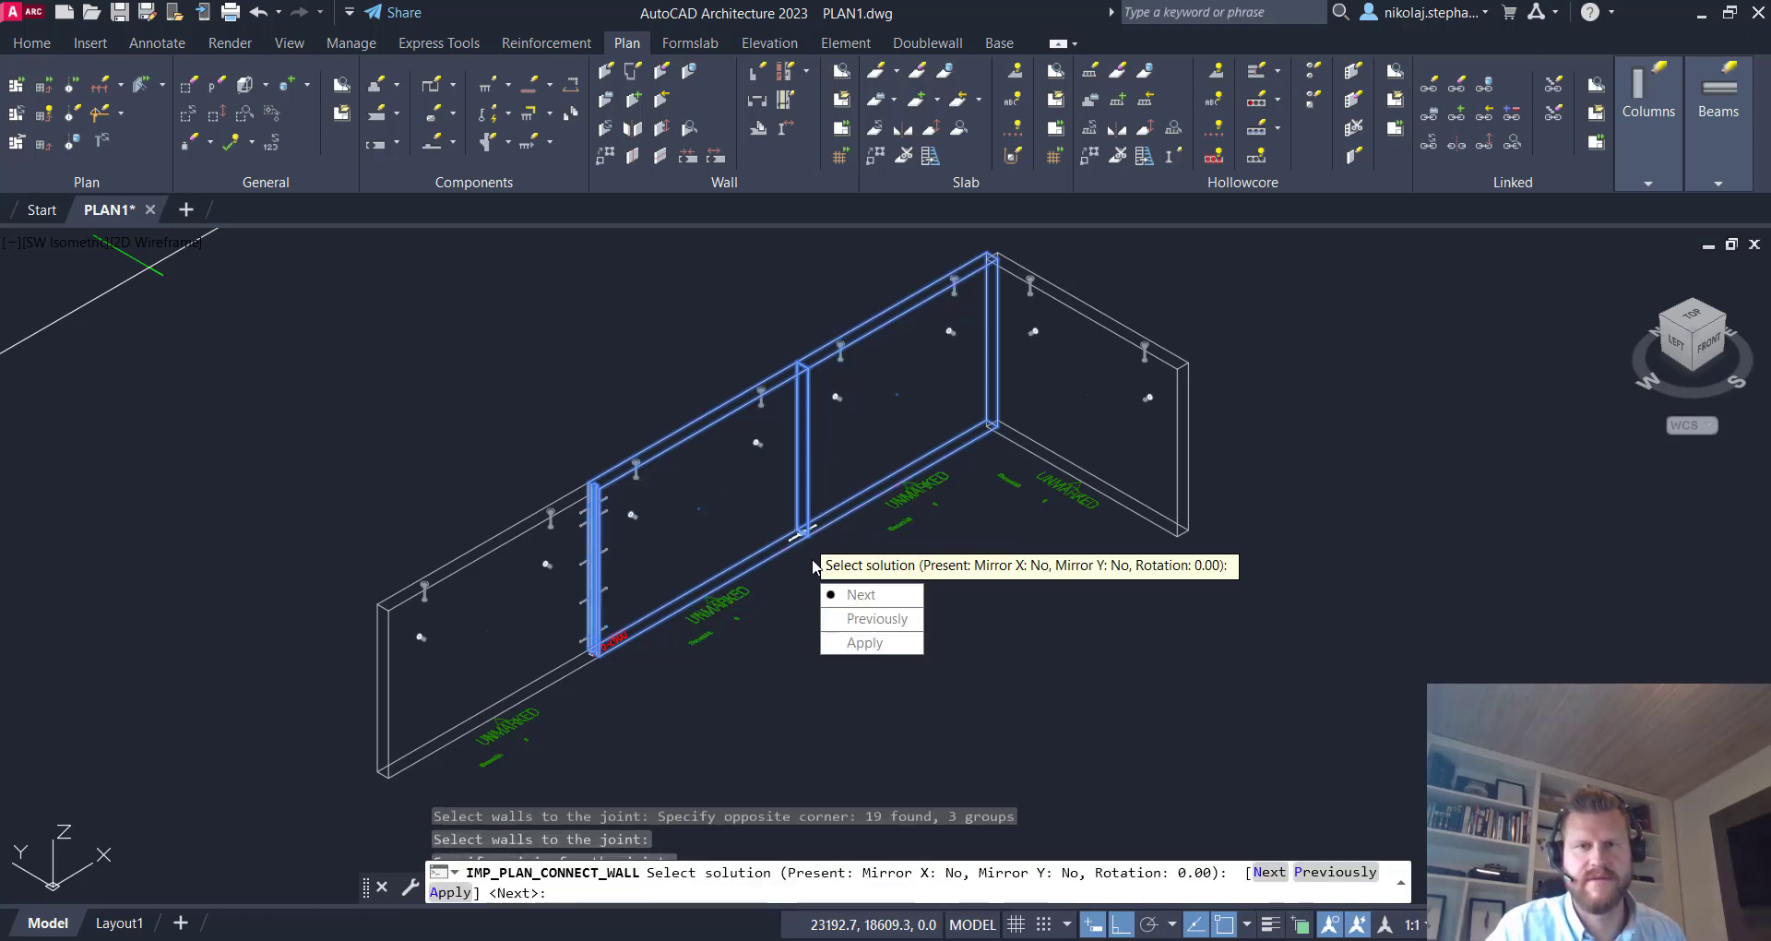
left_click(856, 643)
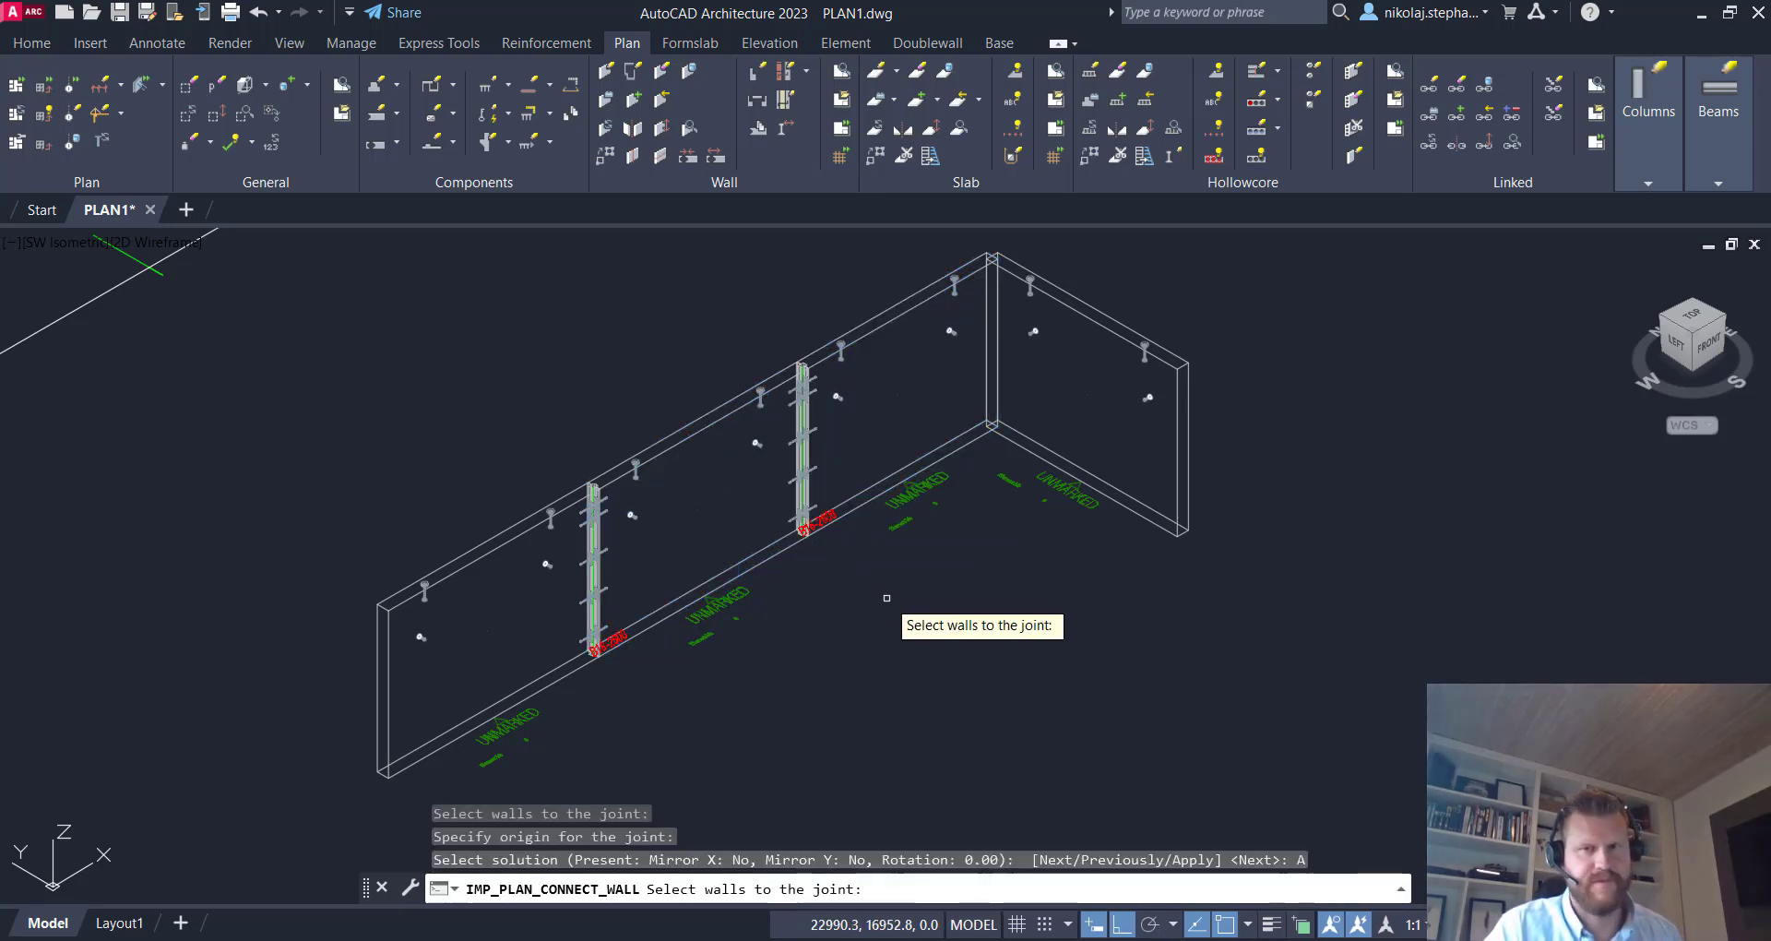
key("Return")
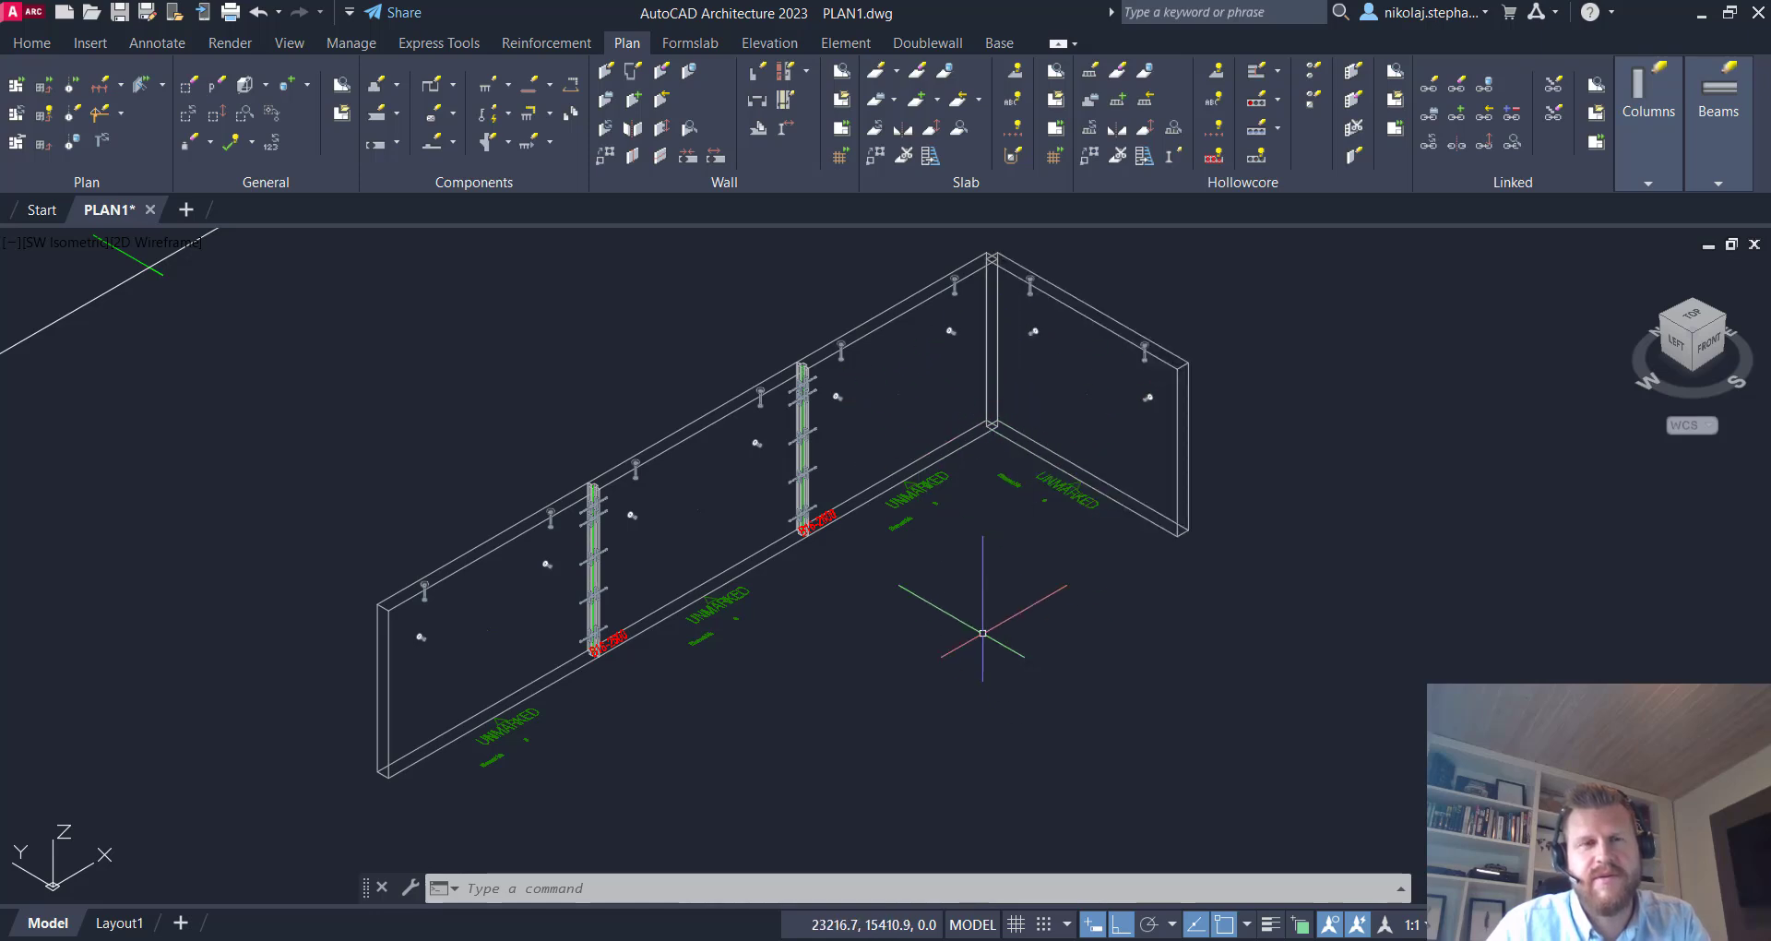
Open the J6-0204L corner joint from the joint library and add a rebar row to its reinforcement
left_click(397, 144)
left_click(412, 179)
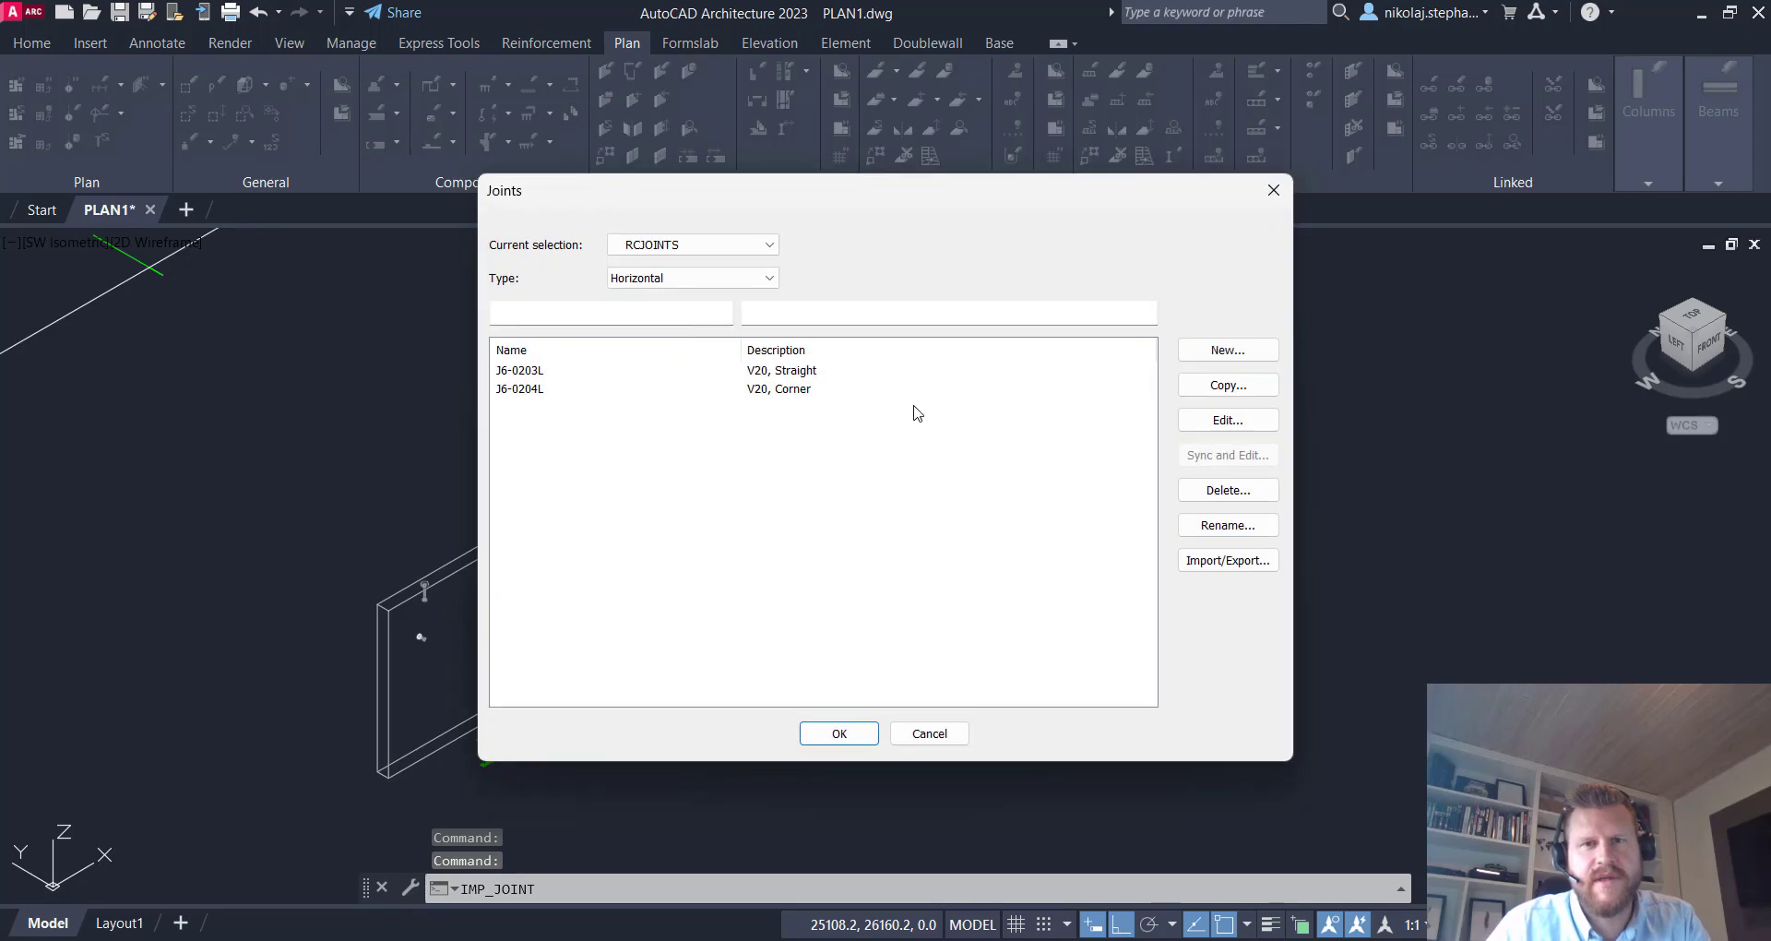
left_click(790, 389)
left_click(1203, 421)
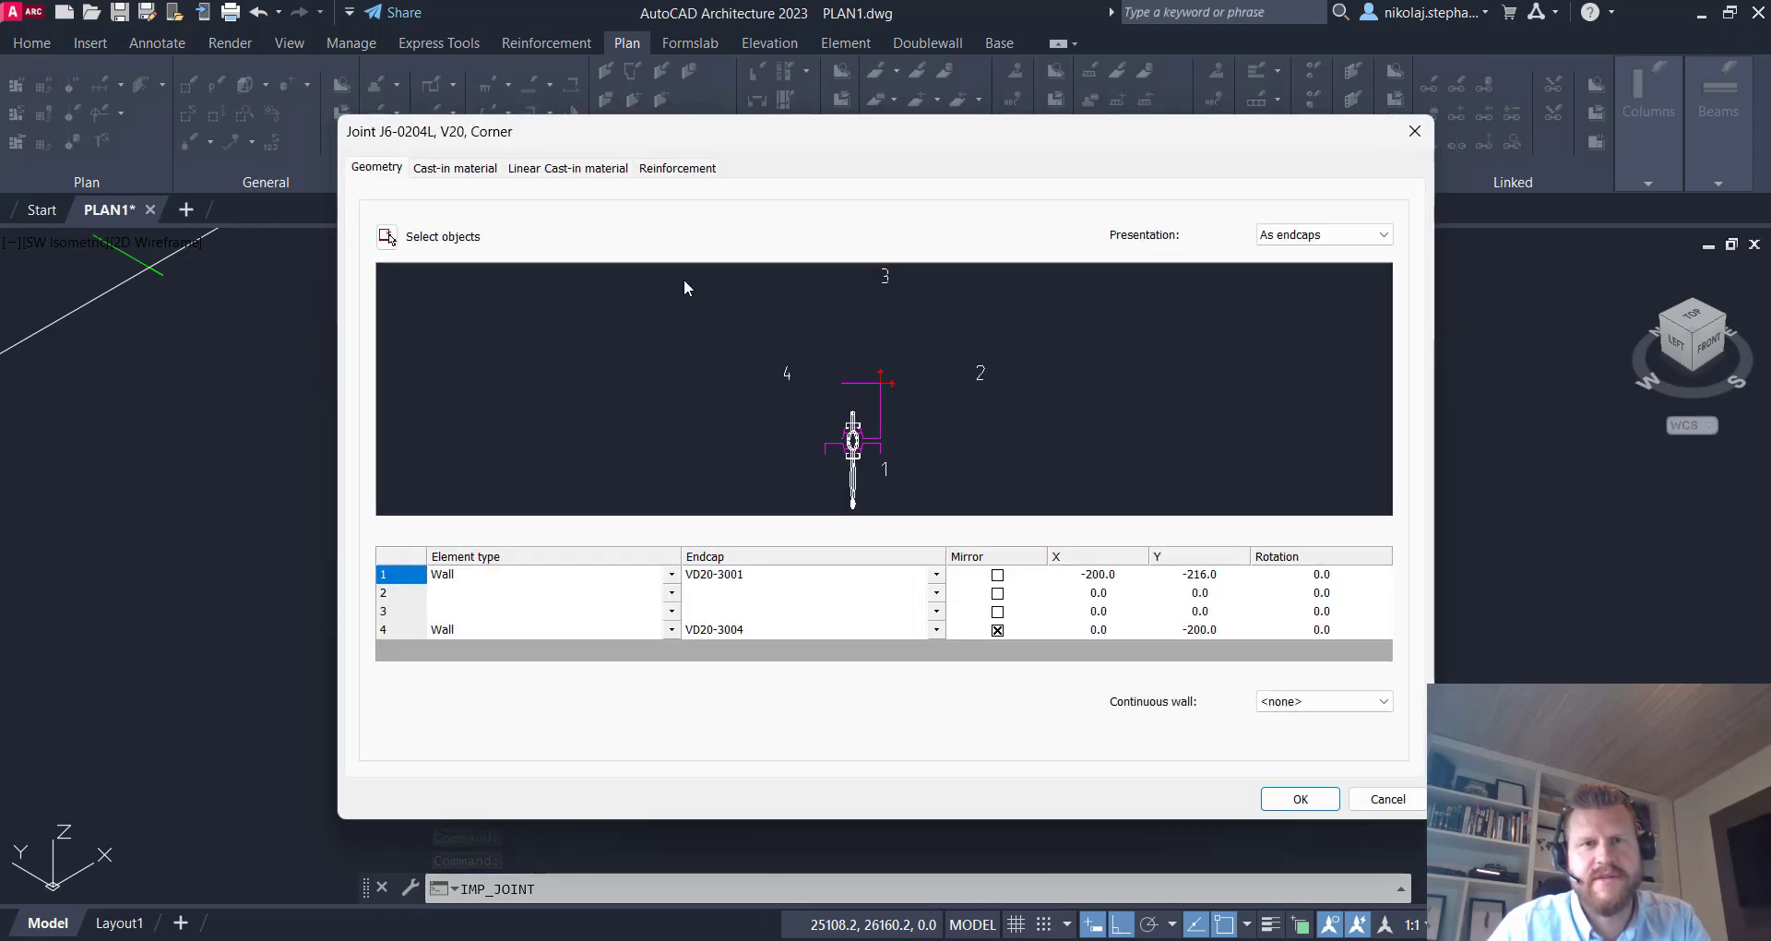
left_click(689, 168)
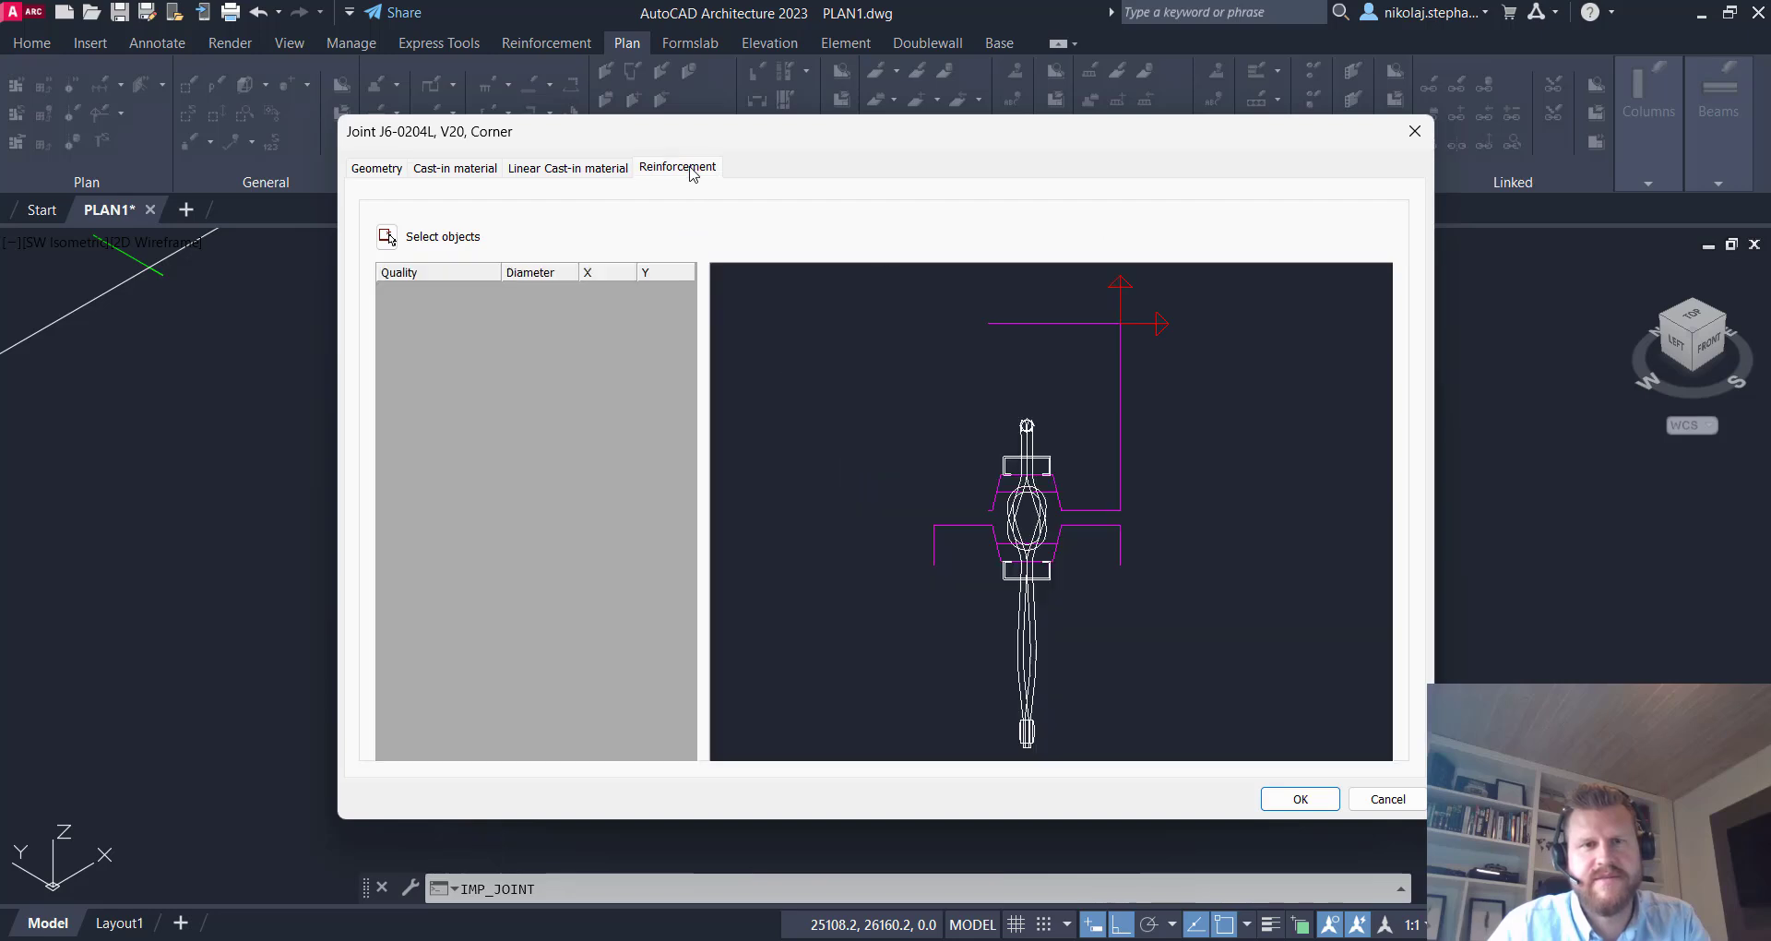
right_click(472, 315)
left_click(515, 329)
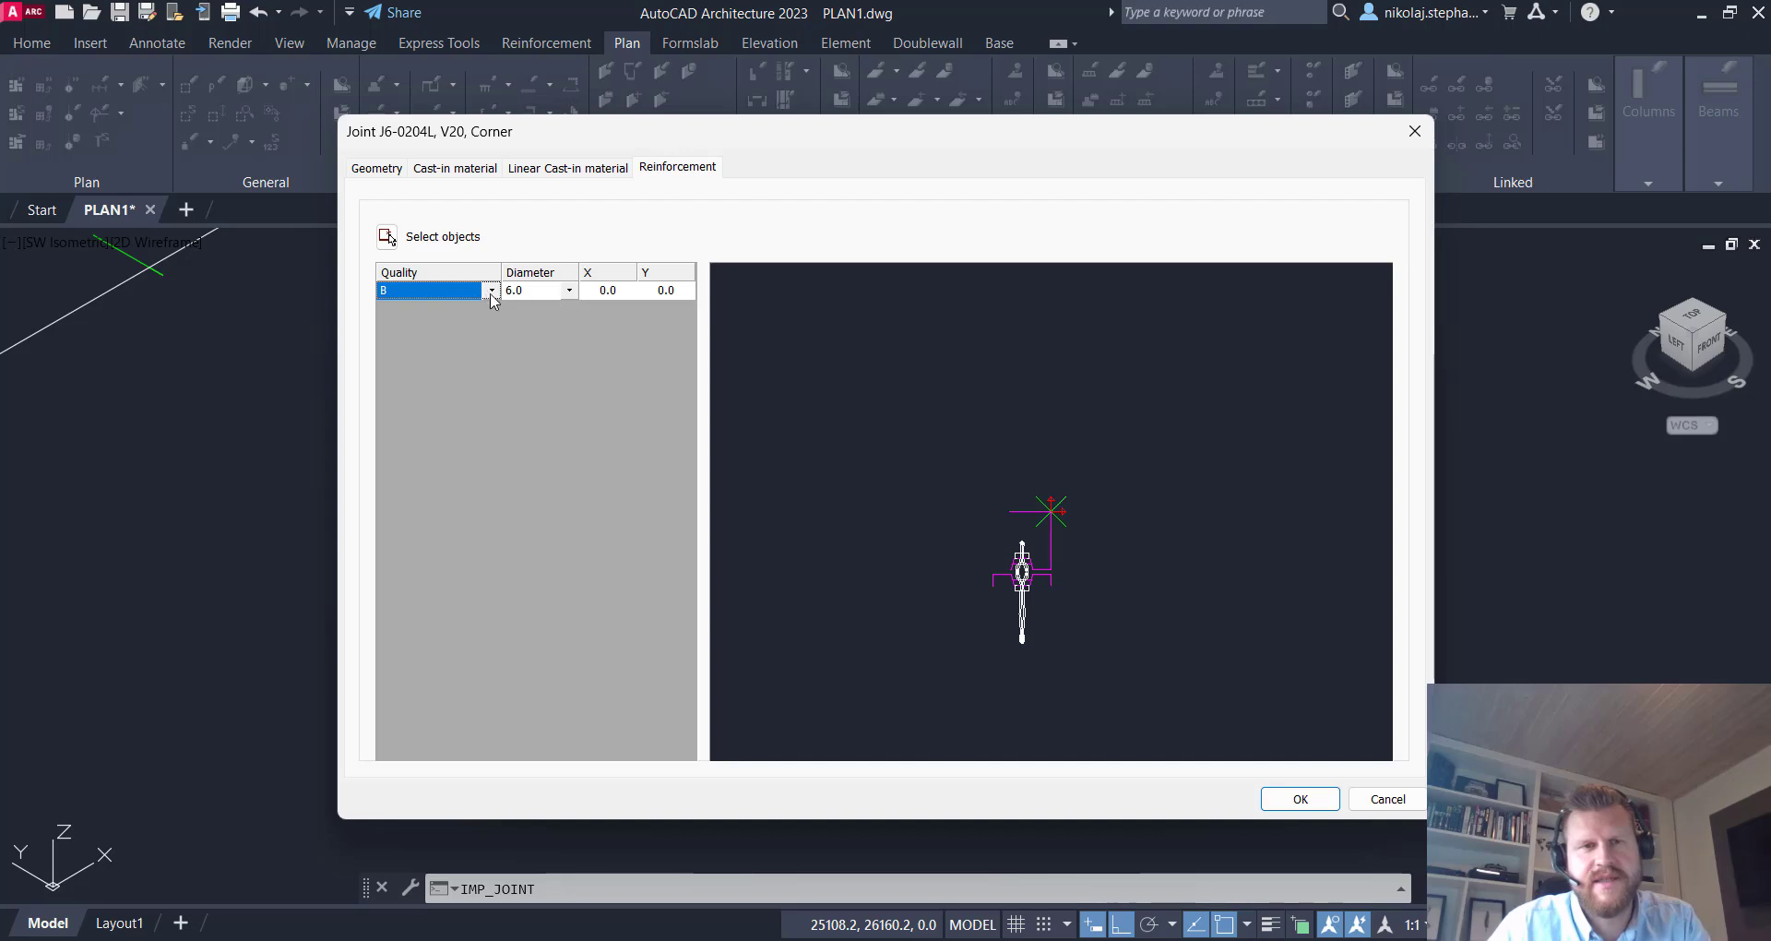
Set the corner joint rebar to quality B with a 16.0 diameter
right_click(463, 330)
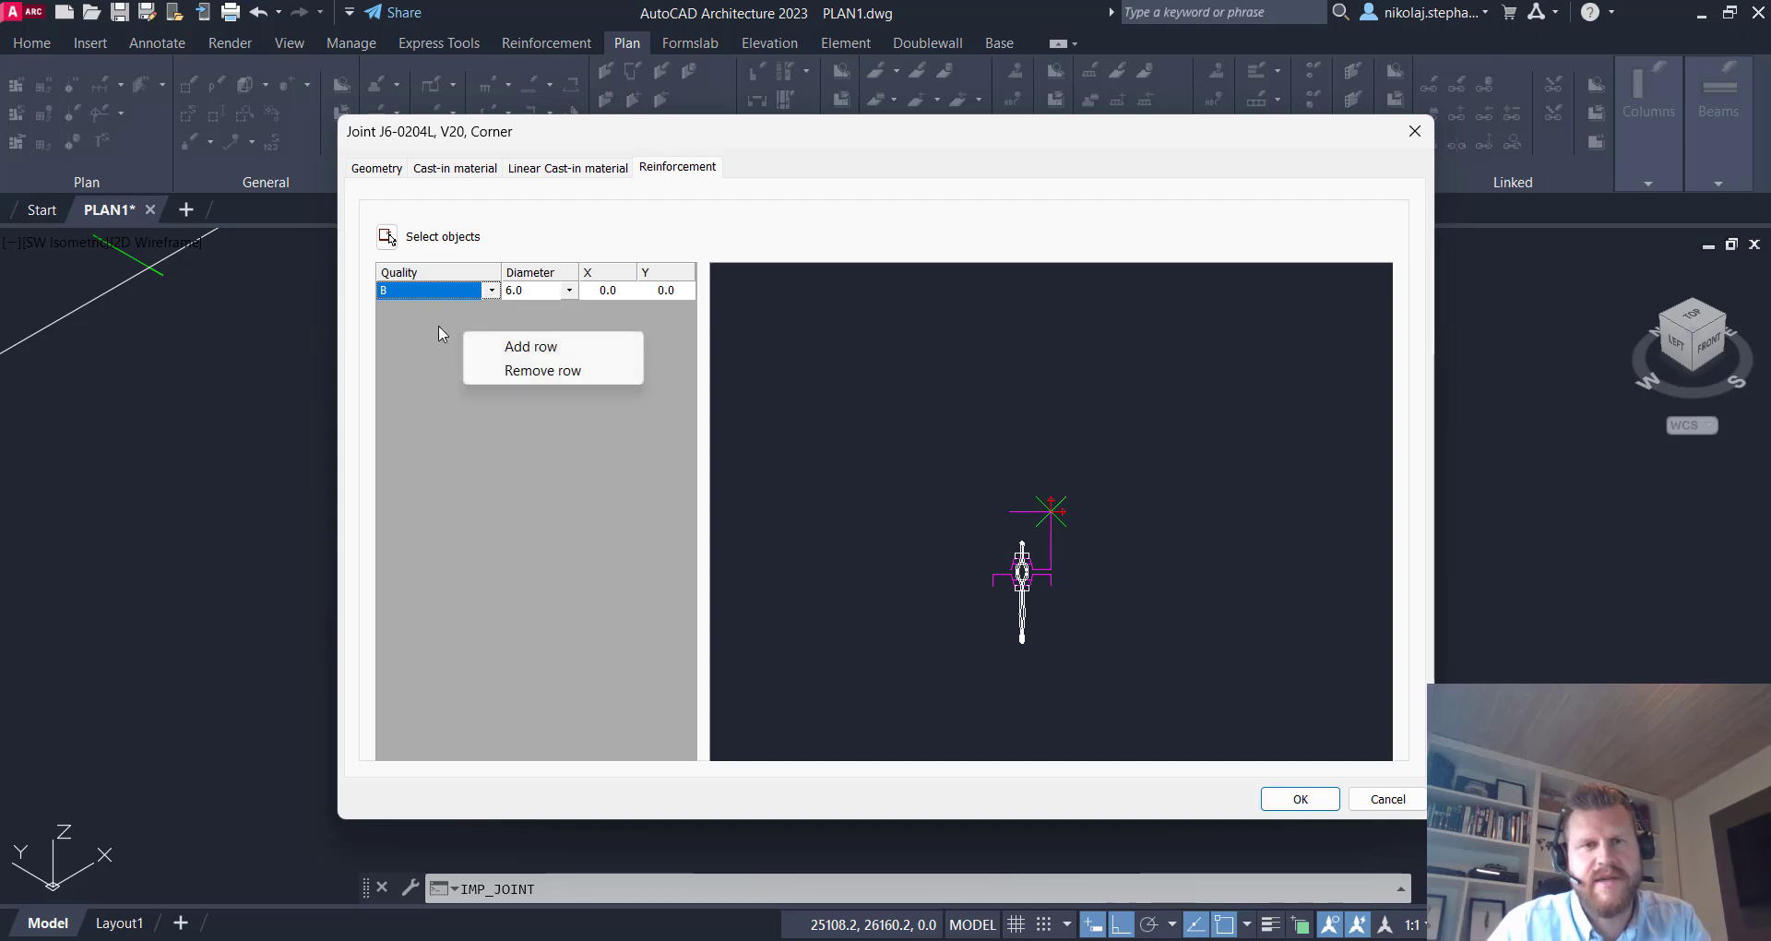
left_click(439, 324)
left_click(490, 291)
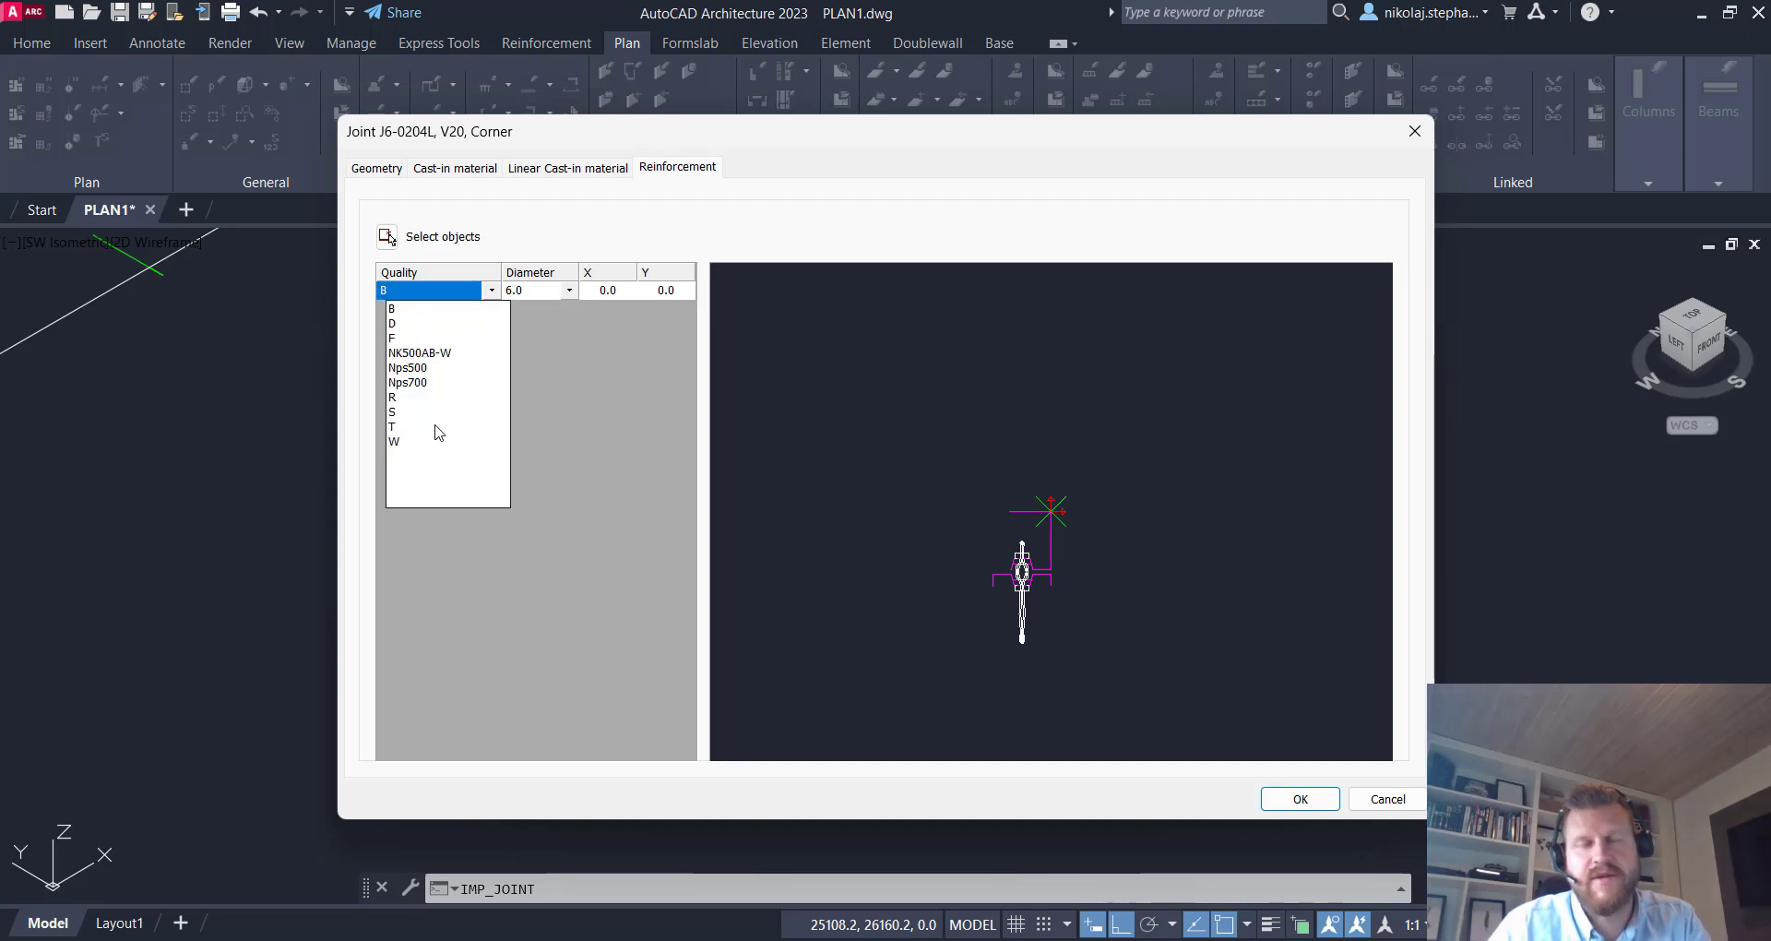
left_click(583, 385)
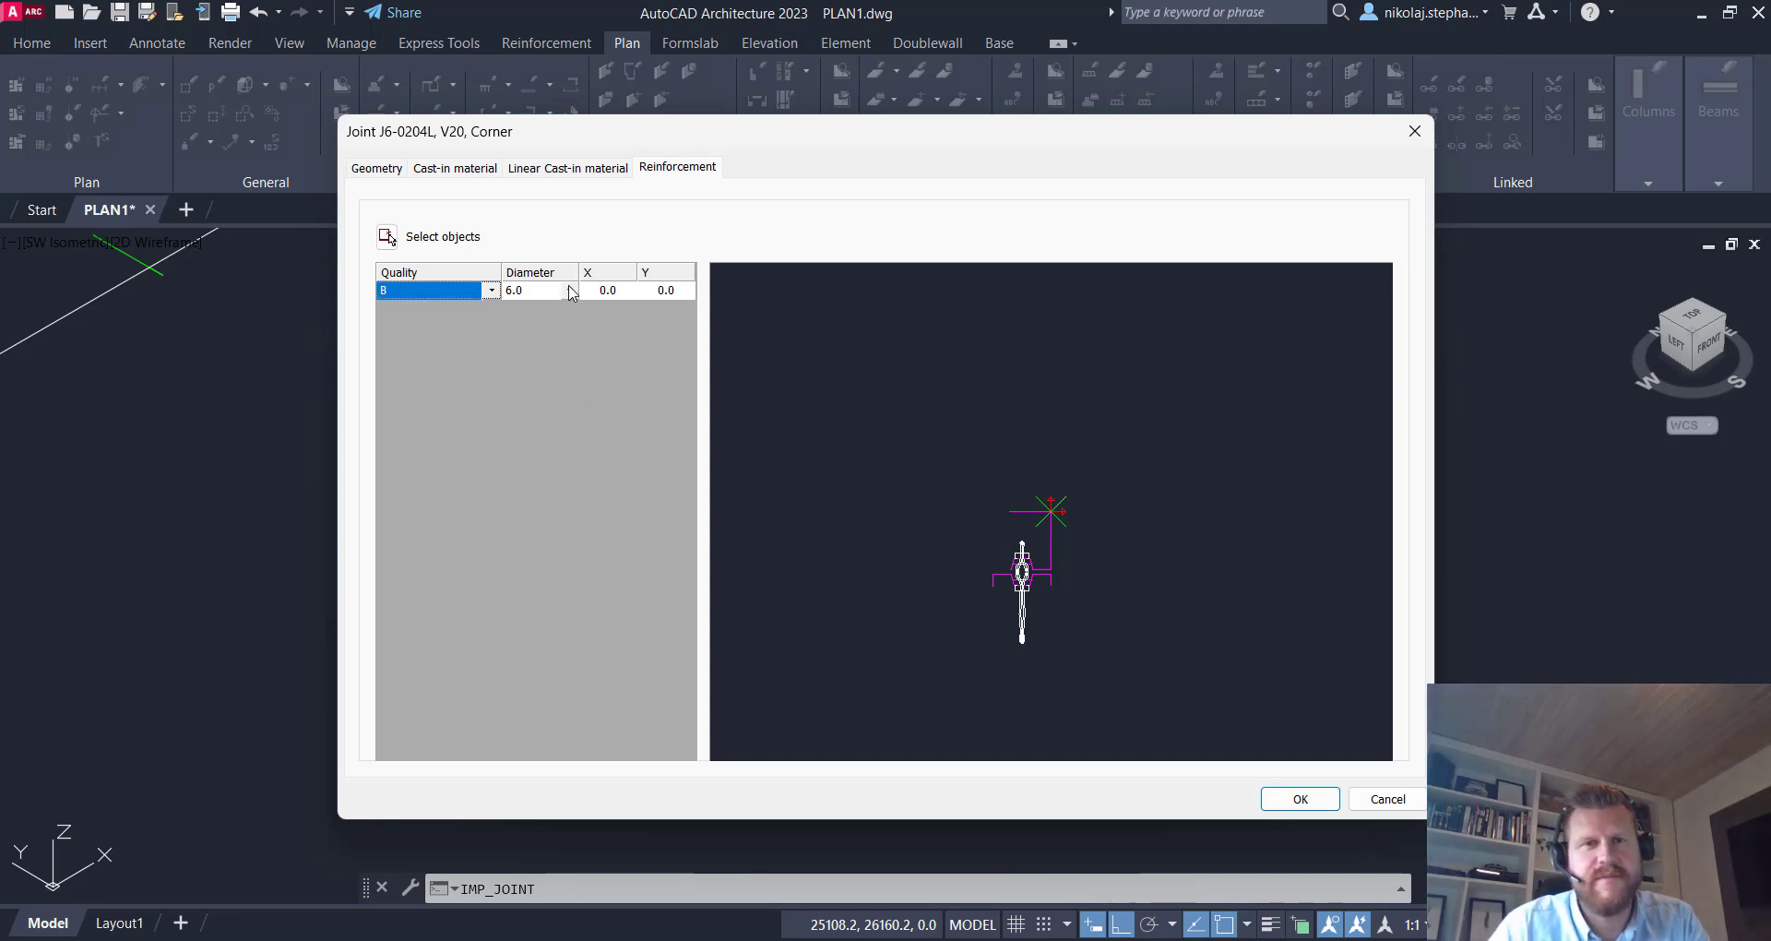
left_click(569, 290)
left_click(554, 368)
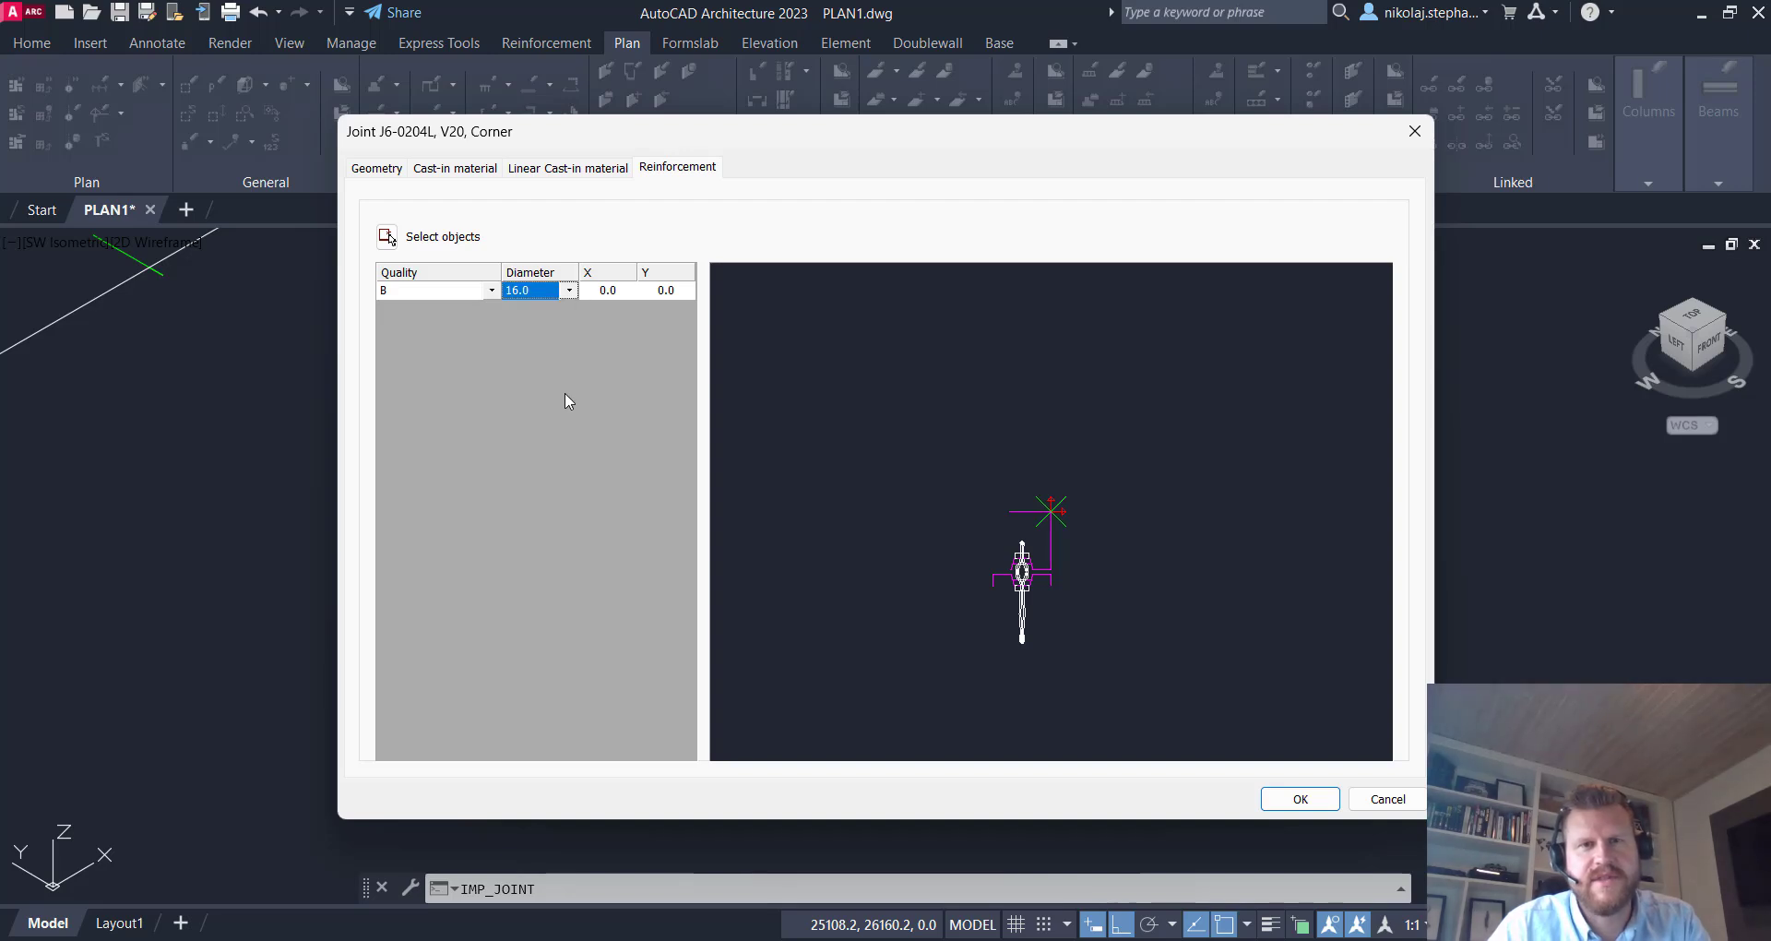
Position the rebar at X -100, Y -200 and save the joint to the library
left_click(624, 292)
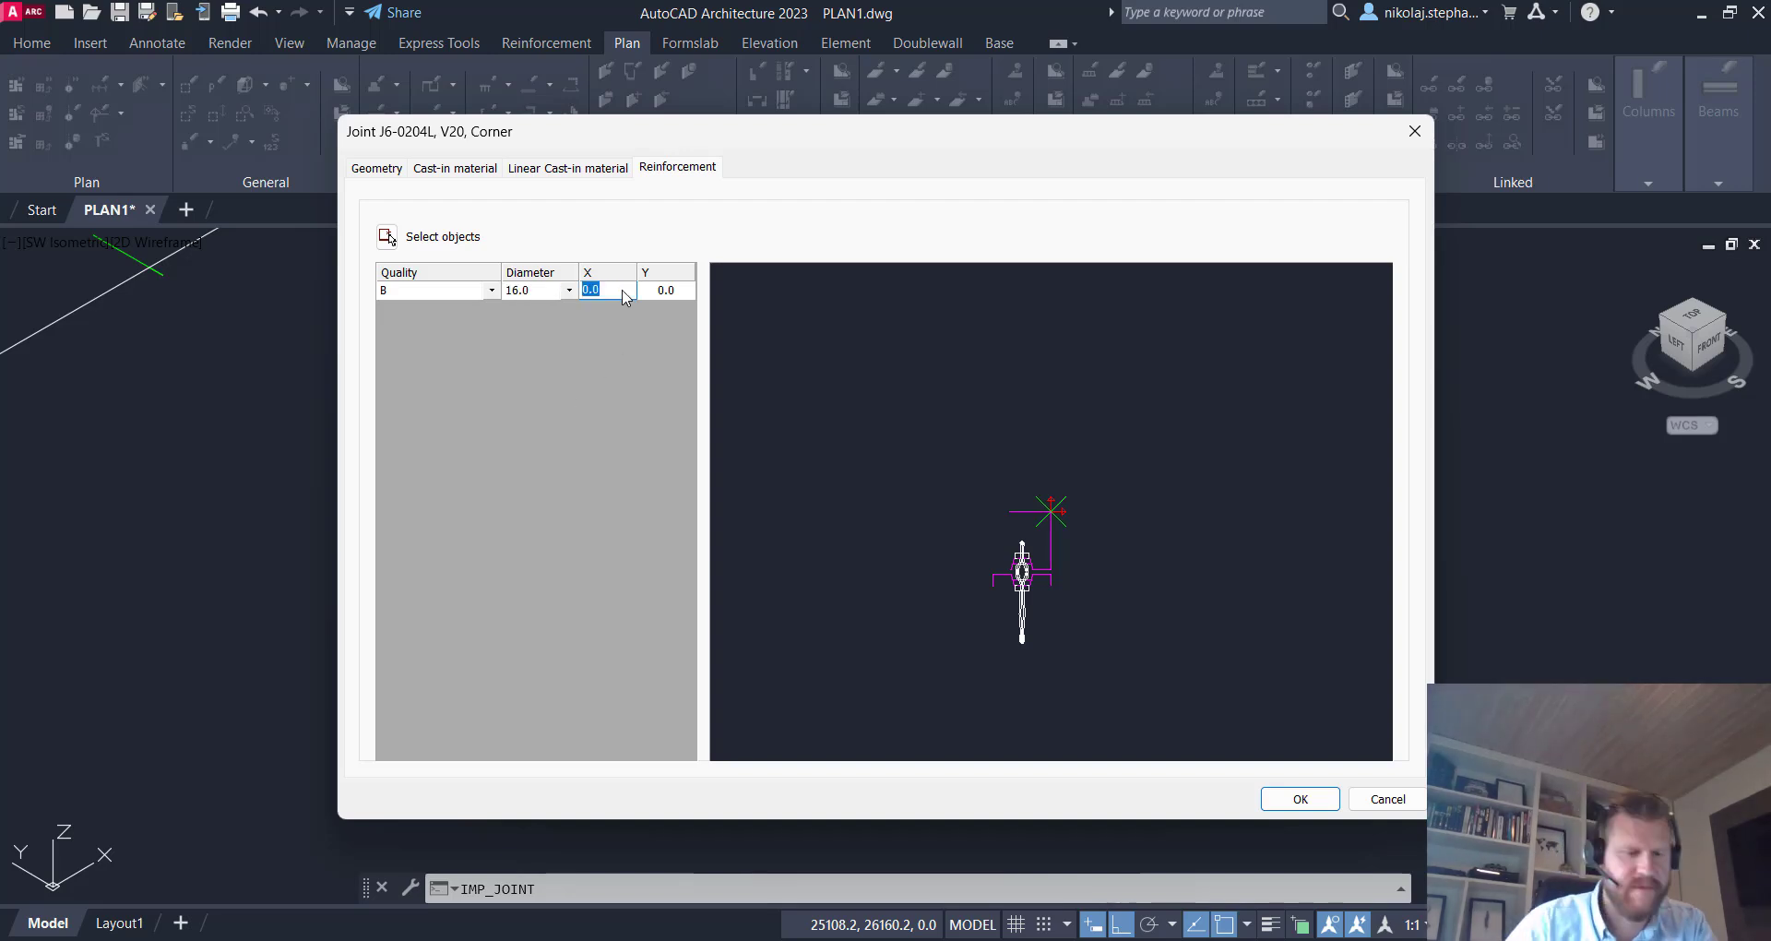
type("-1")
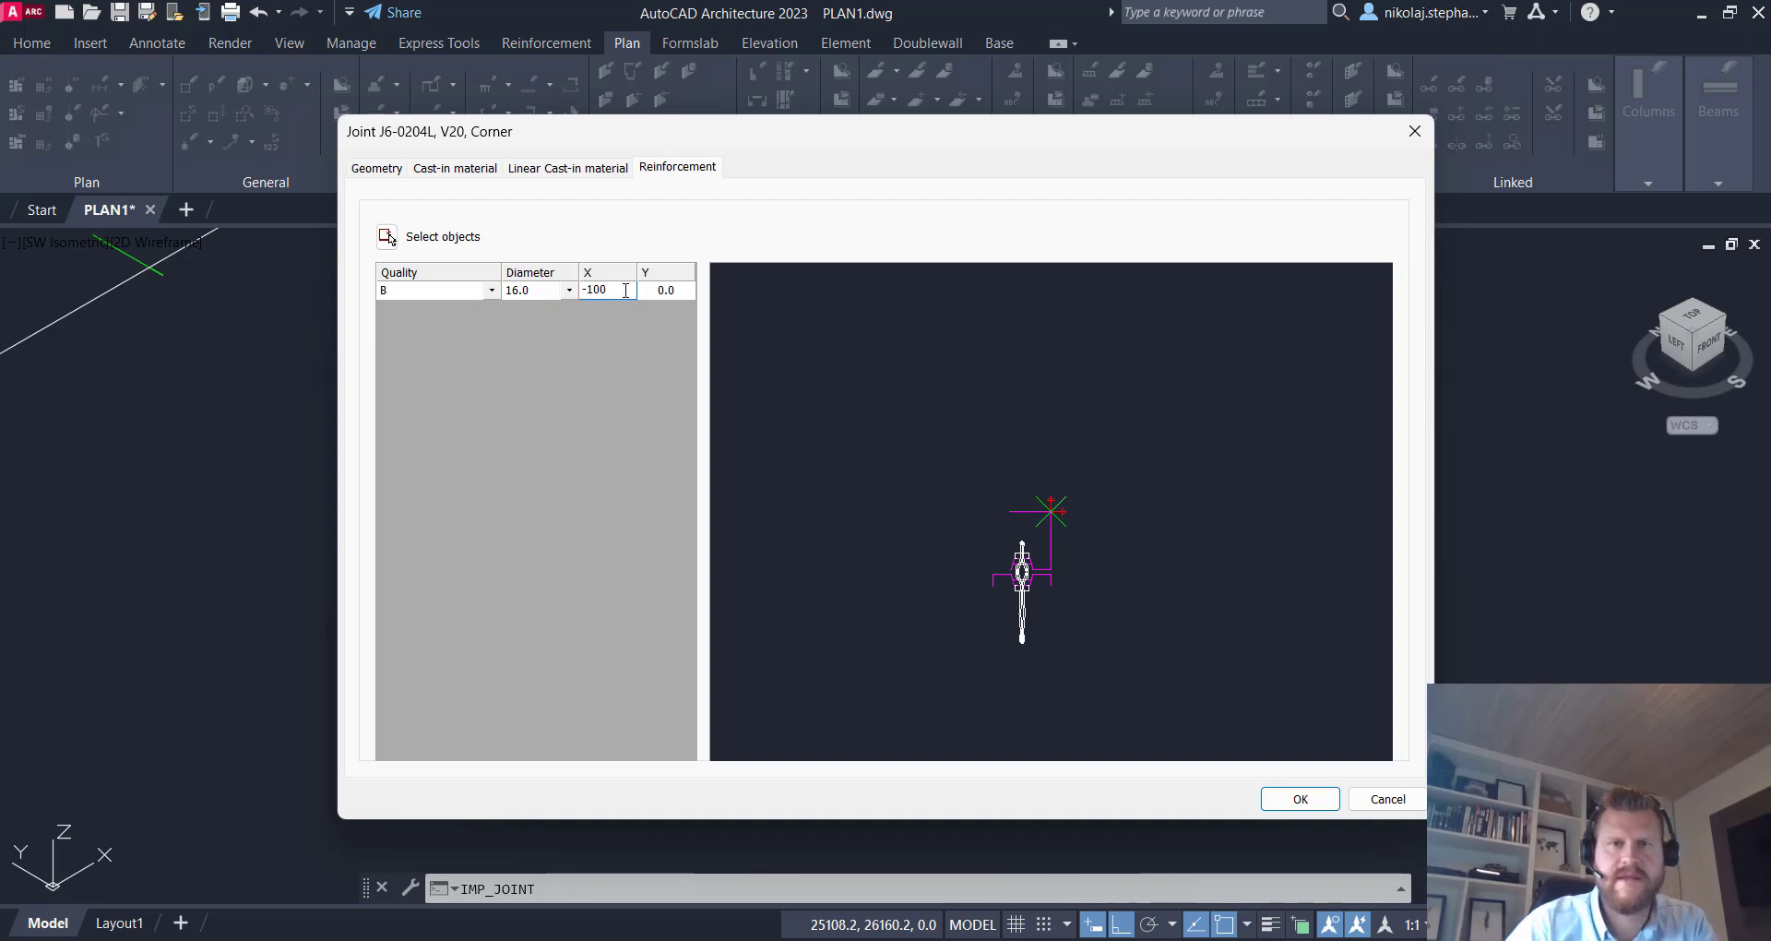
left_click(677, 293)
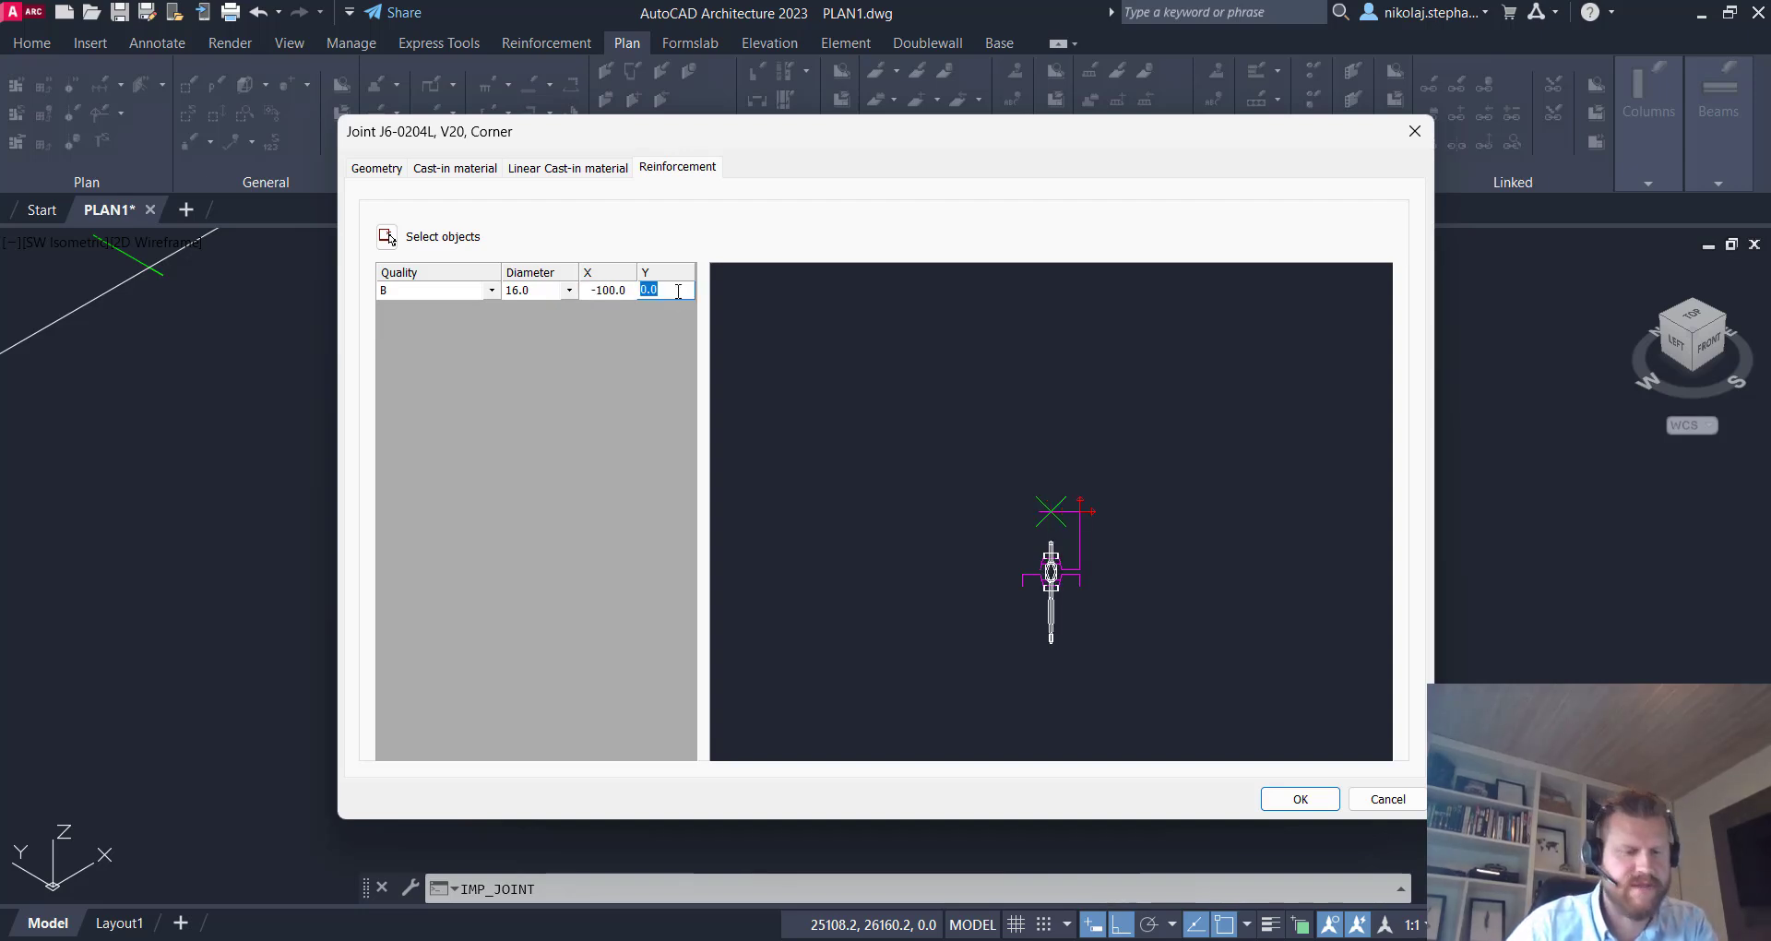
type("-200")
key("Return")
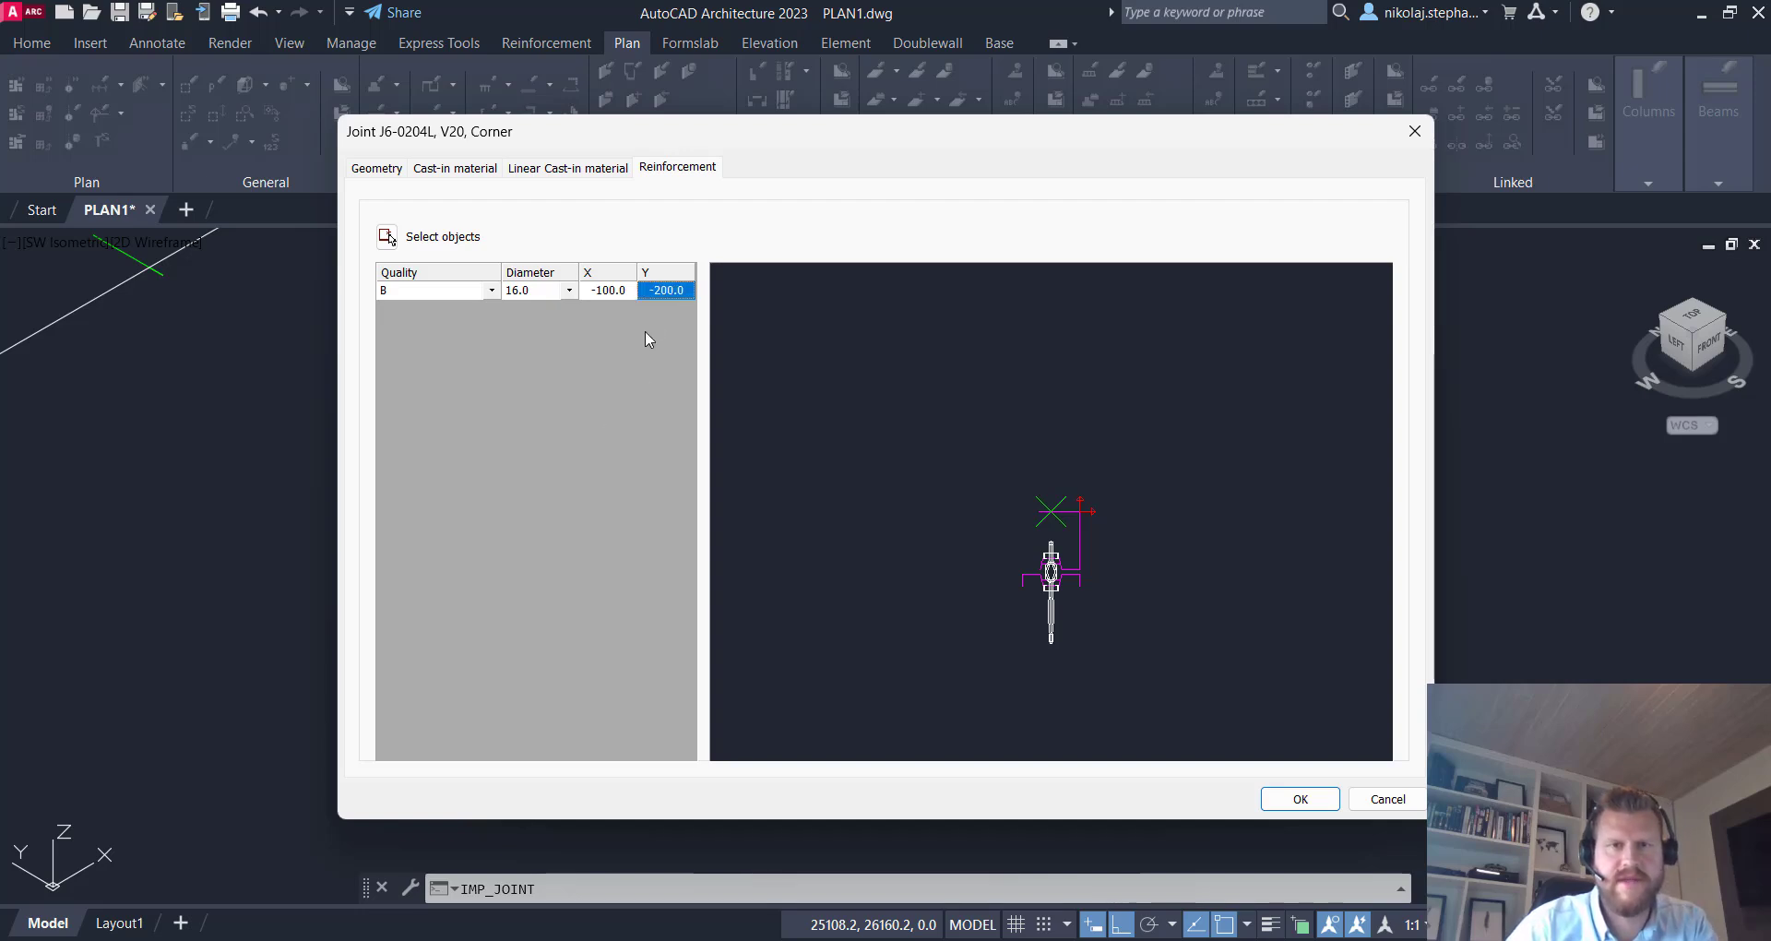
left_click(679, 294)
key("Return")
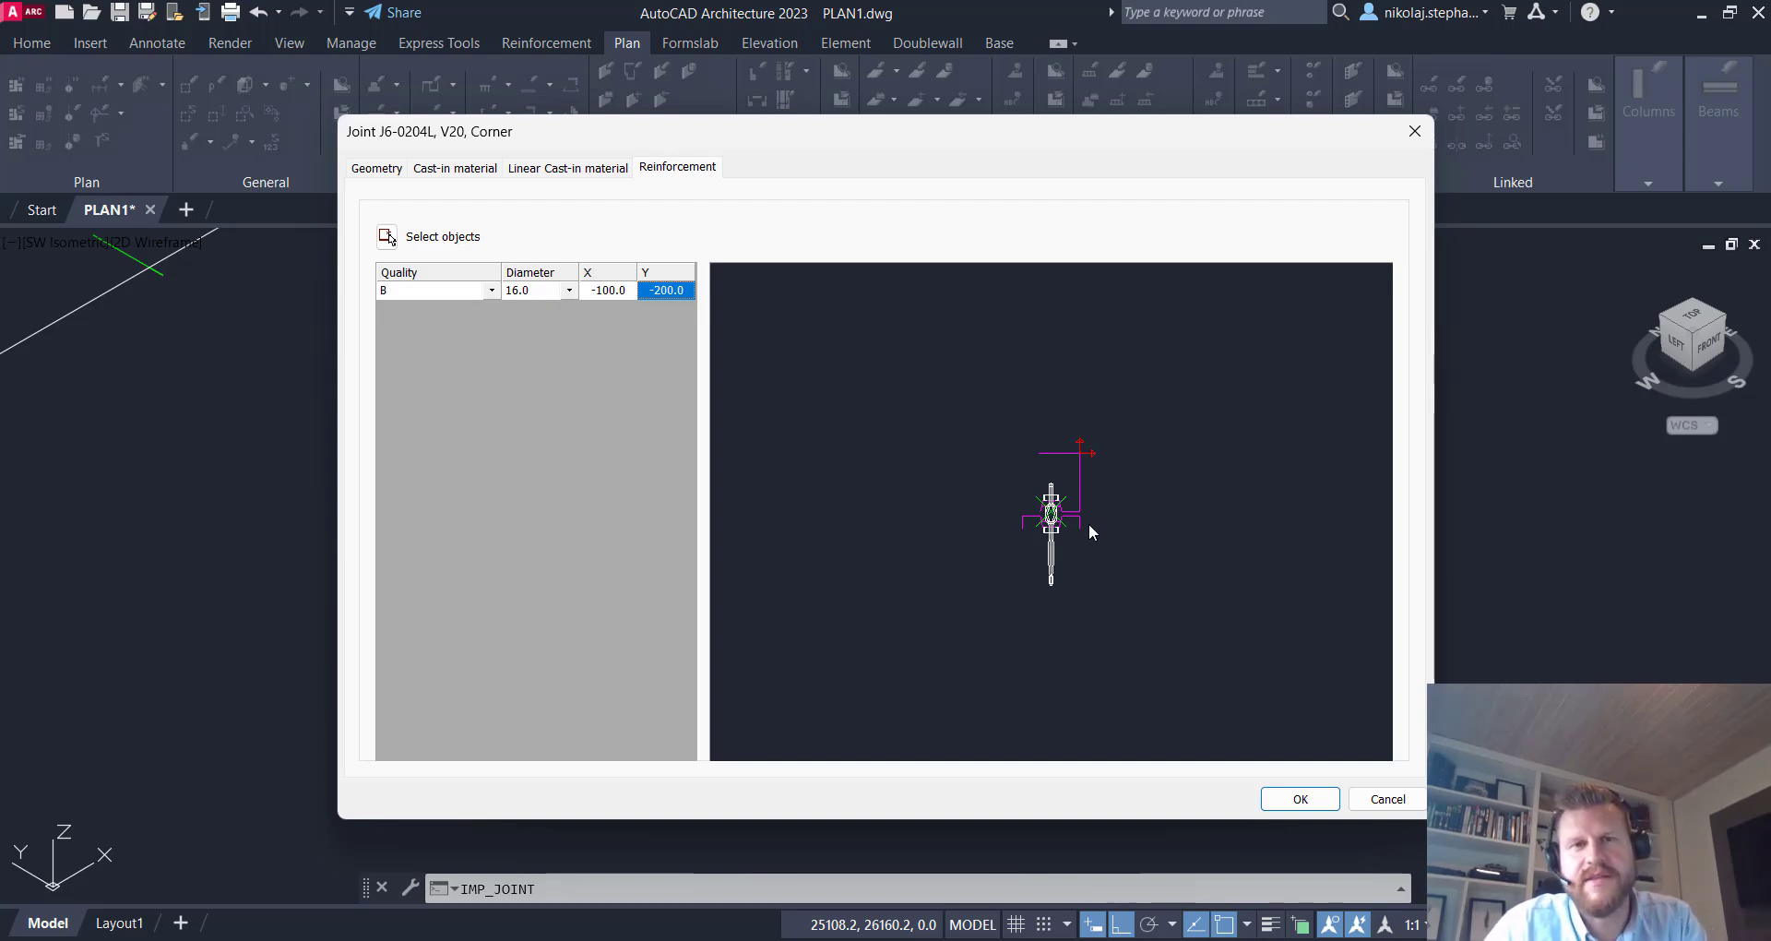
left_click(1302, 799)
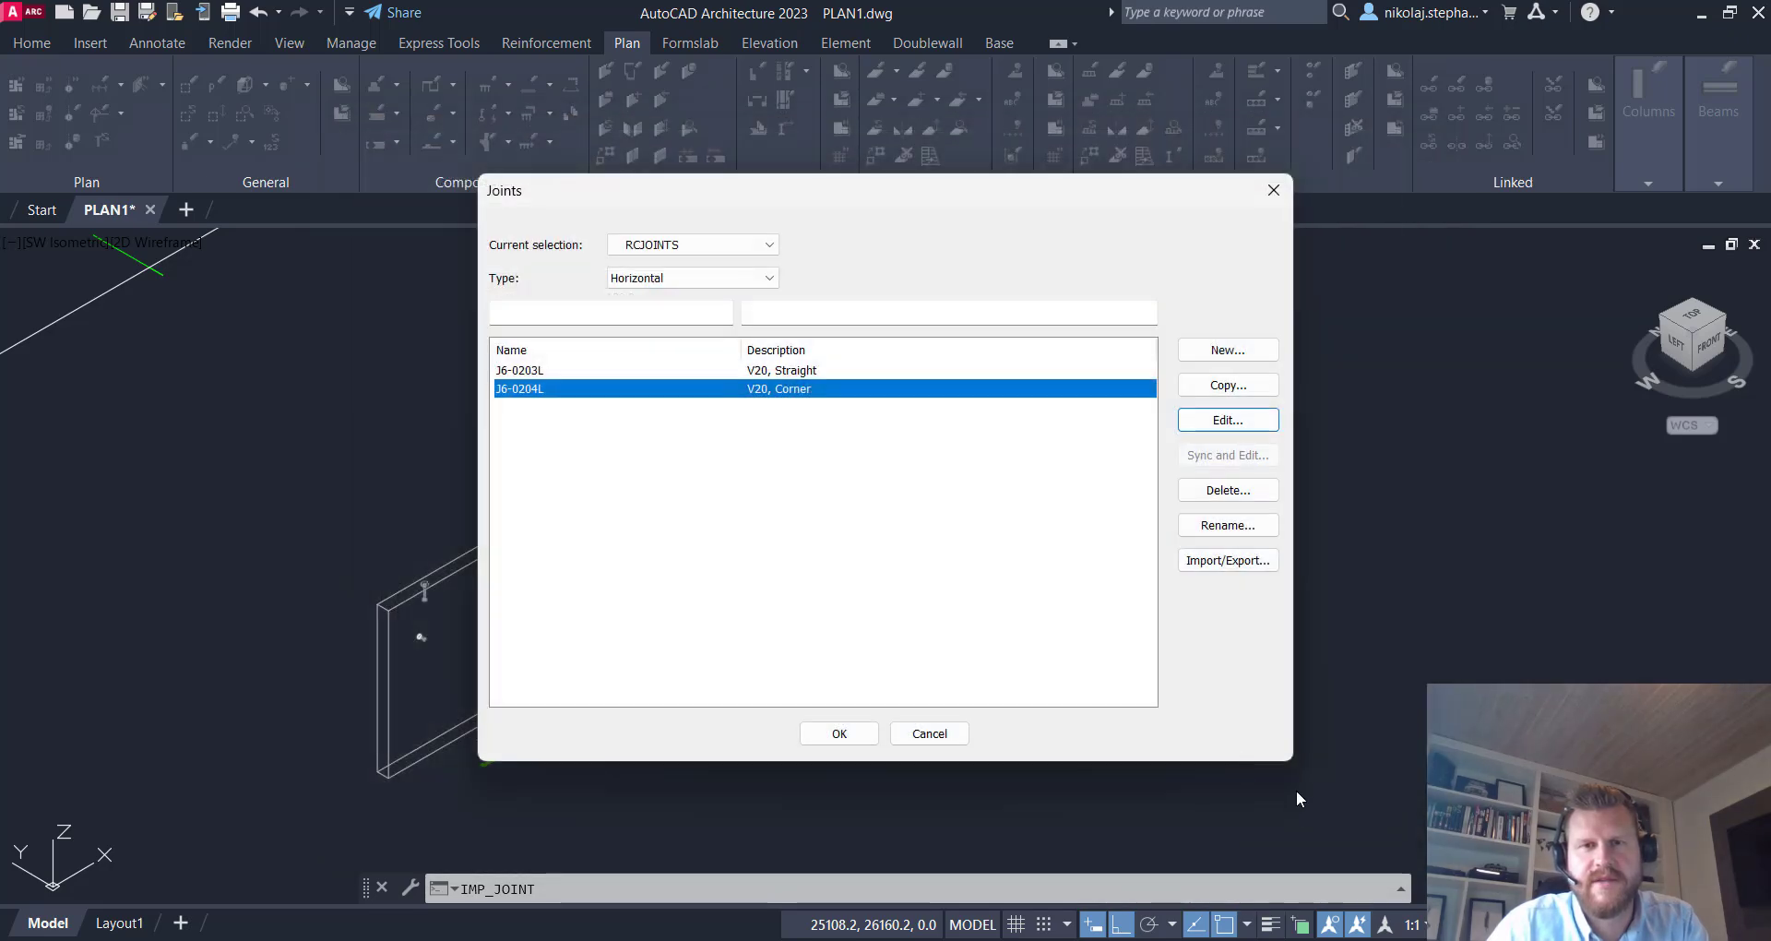
left_click(816, 733)
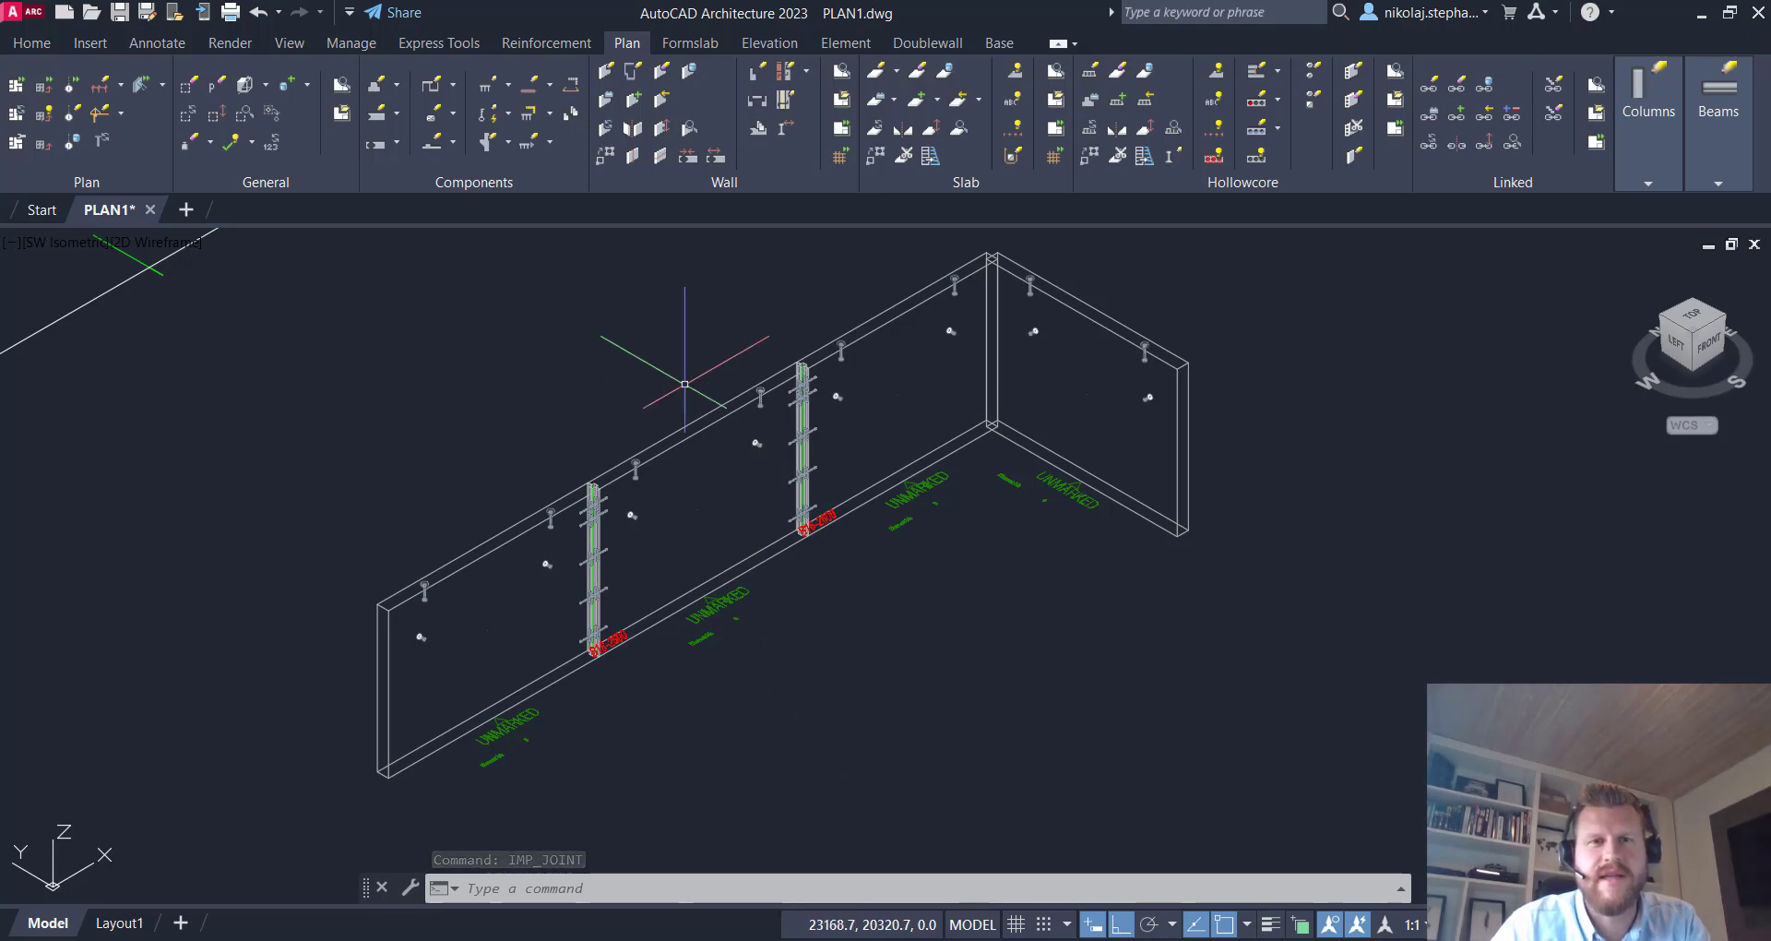
Connect the two corner walls with the RCJOINTS J6-0204L V20 corner joint and apply its orientation
left_click(688, 157)
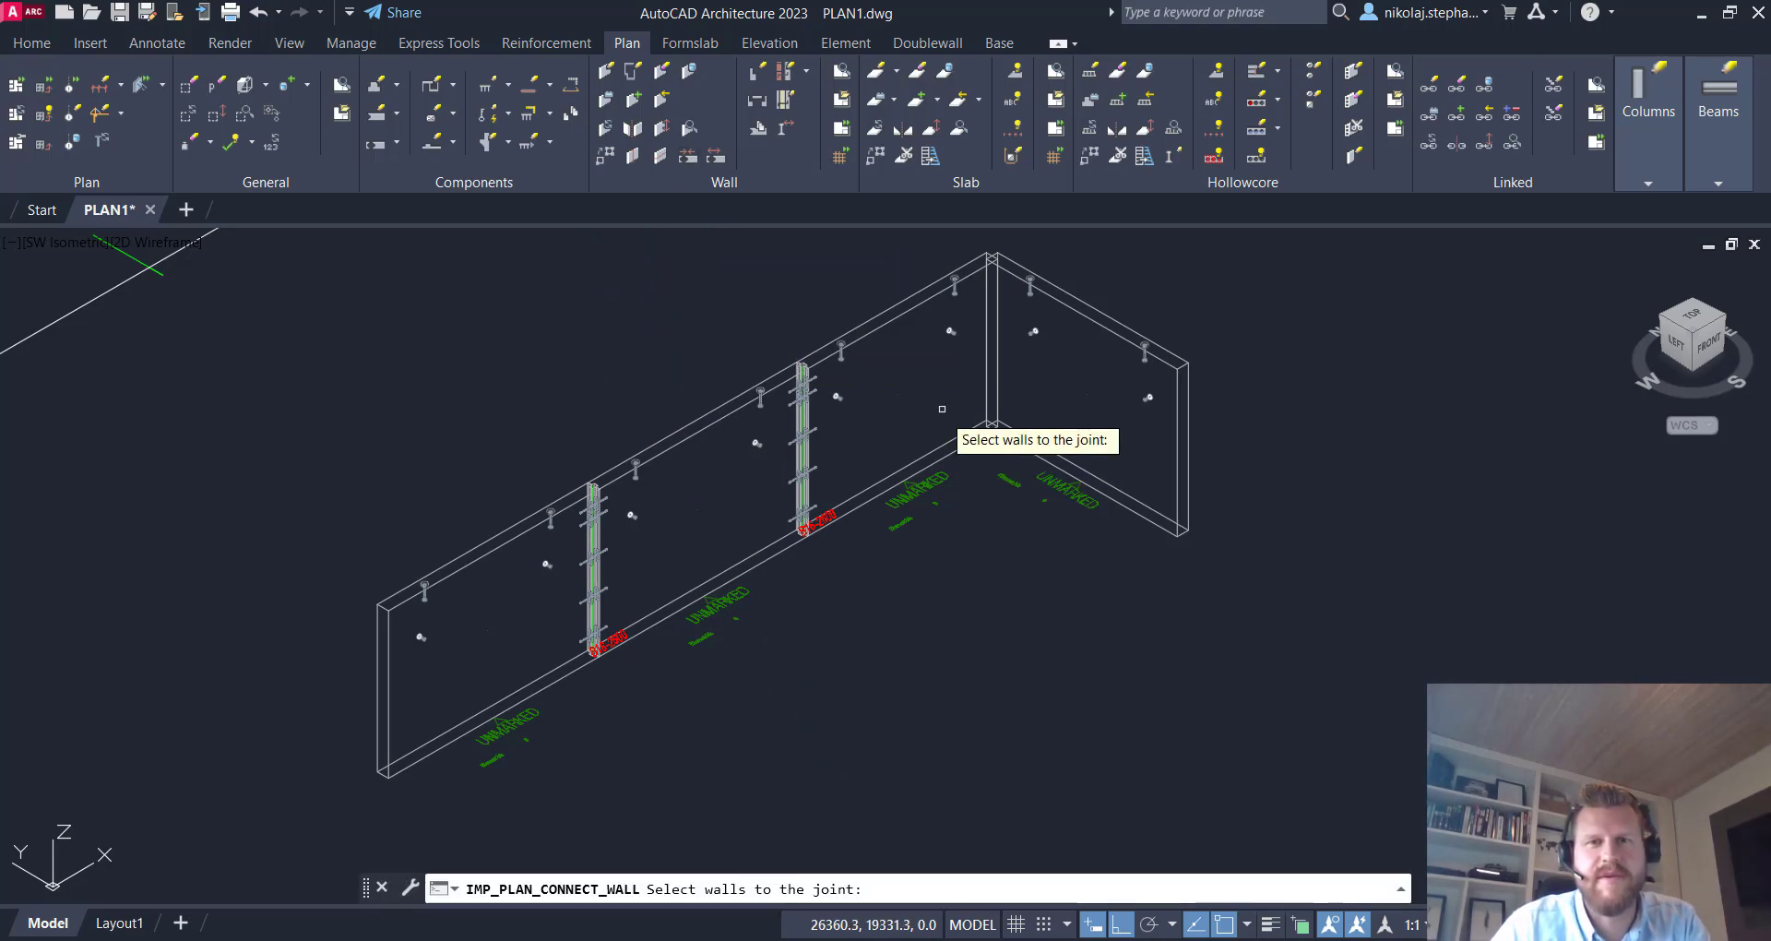
left_click(1025, 385)
left_click(977, 450)
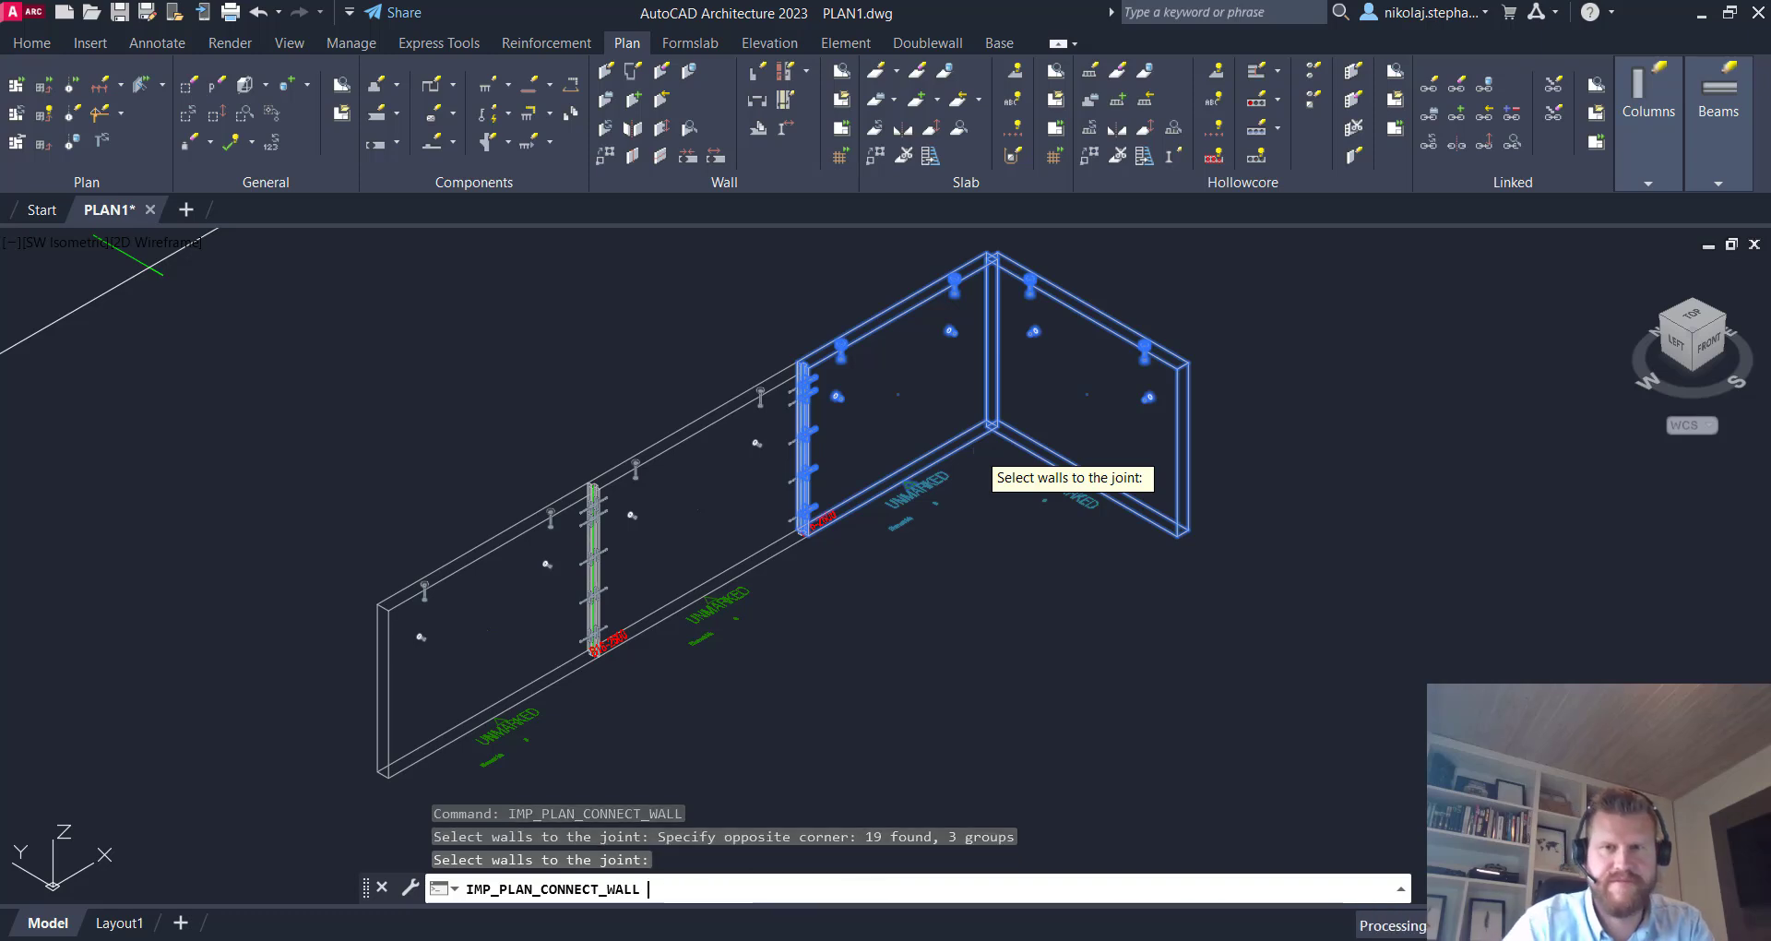
key("Return")
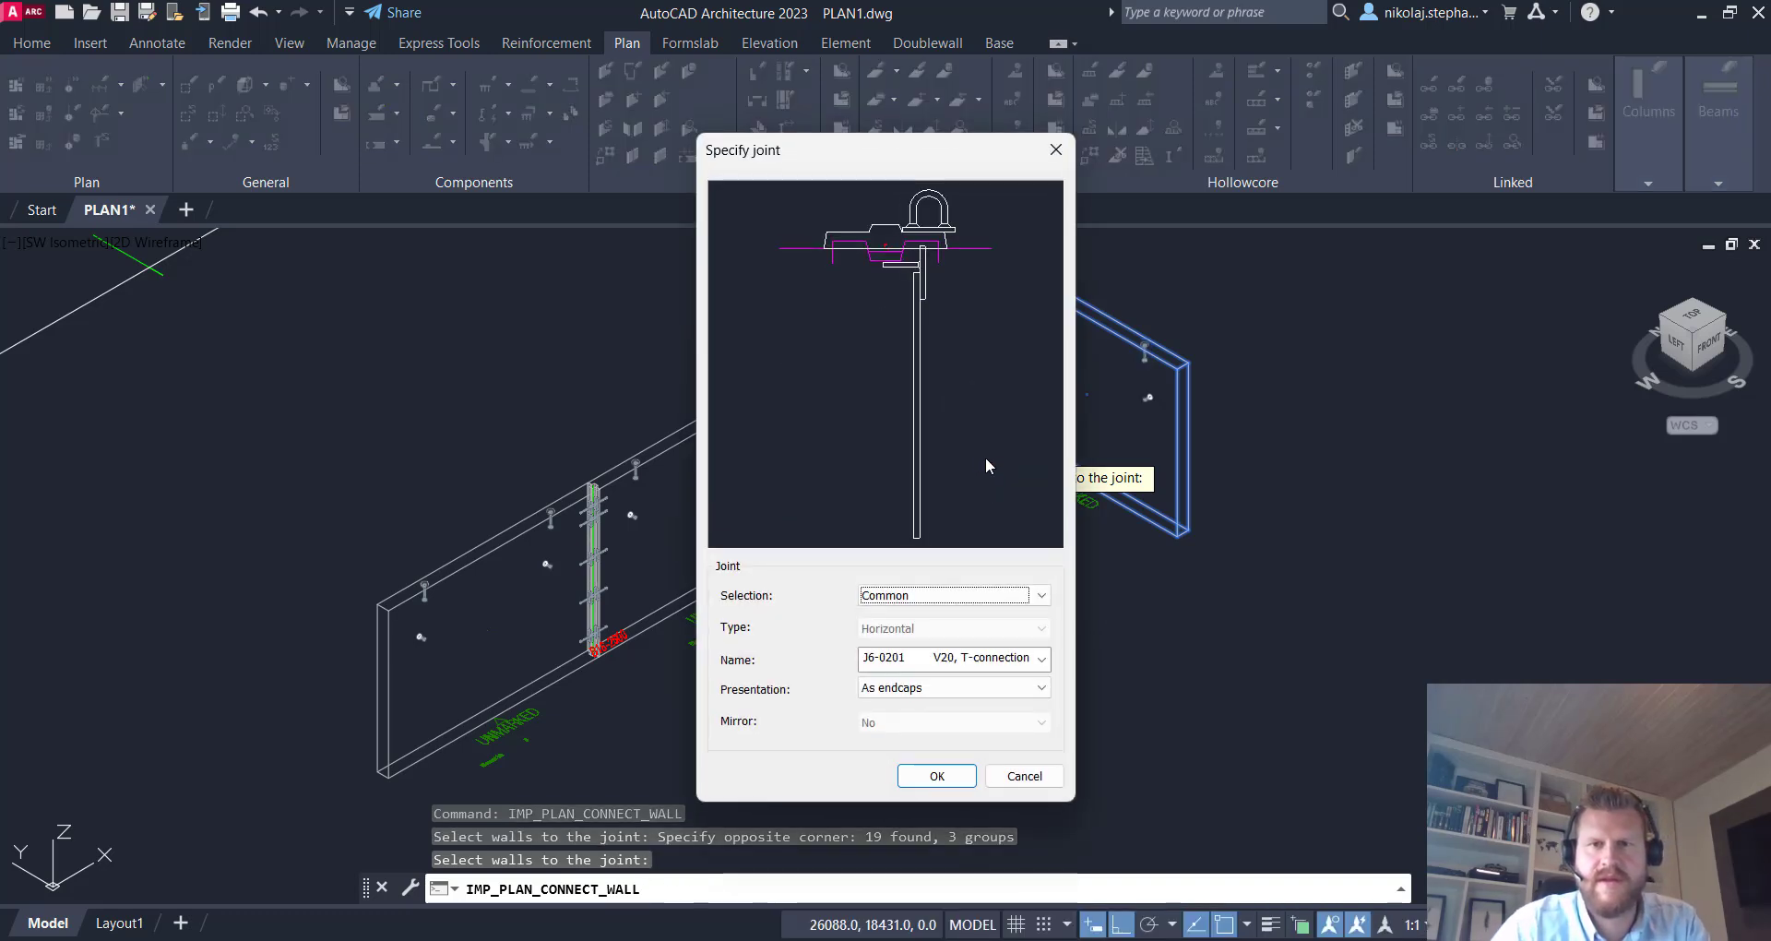
left_click(1041, 595)
left_click(1005, 636)
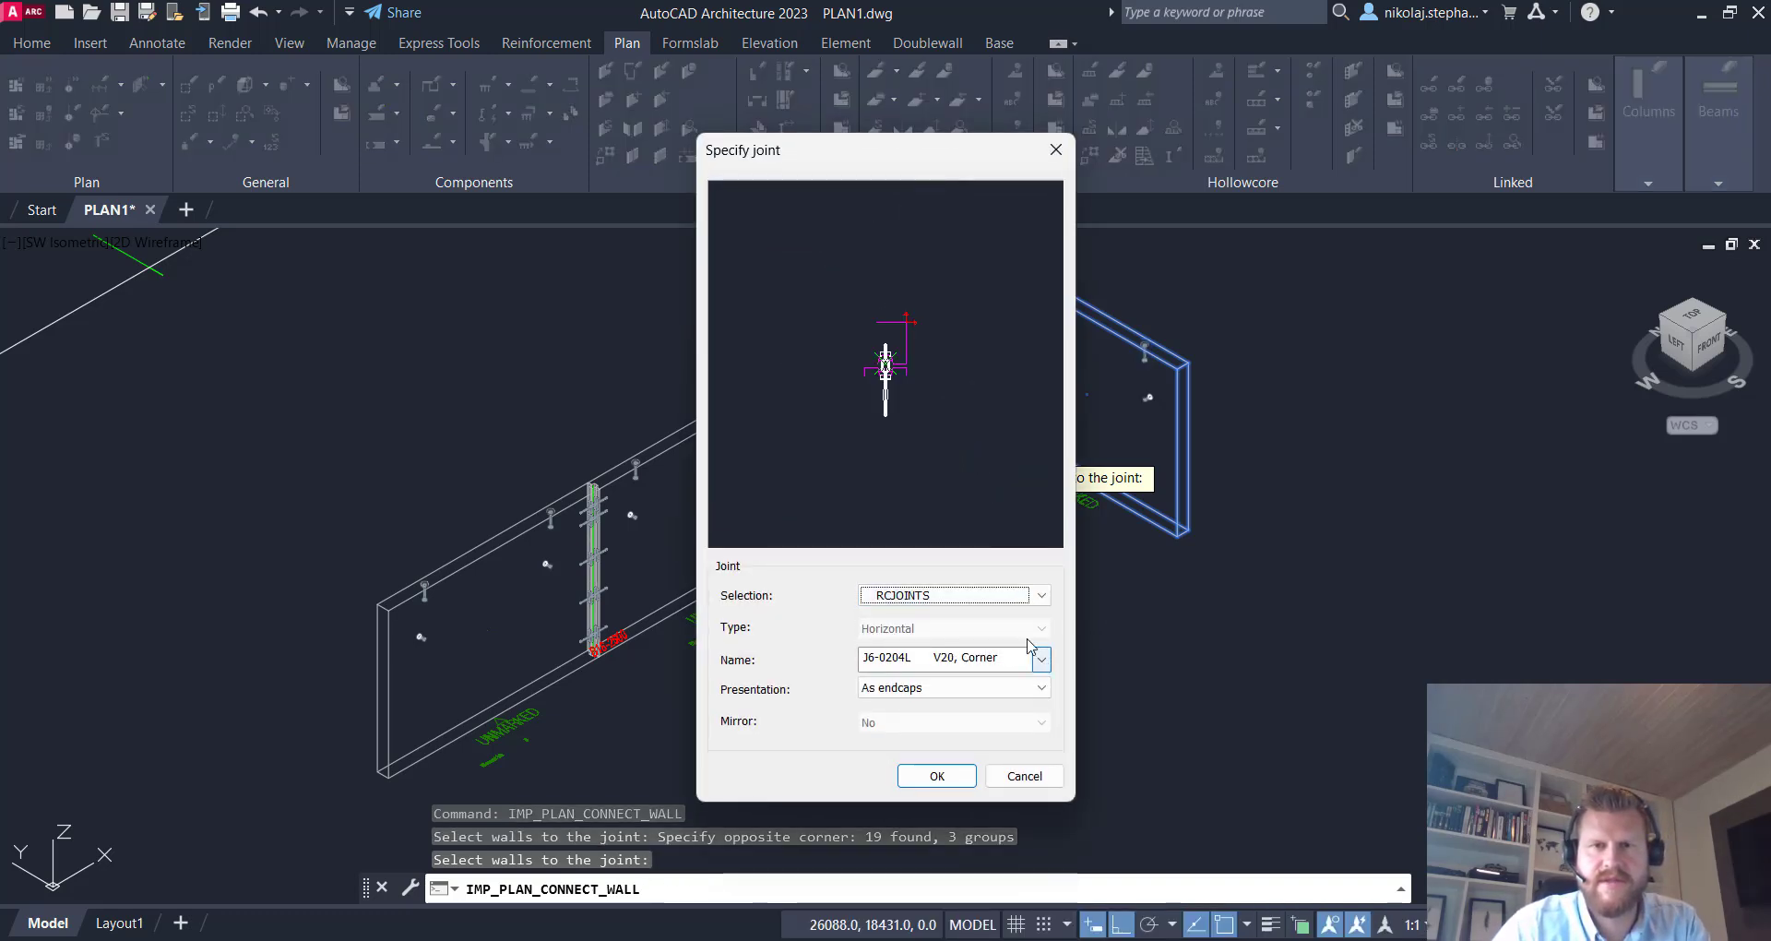
left_click(936, 775)
left_click(1293, 793)
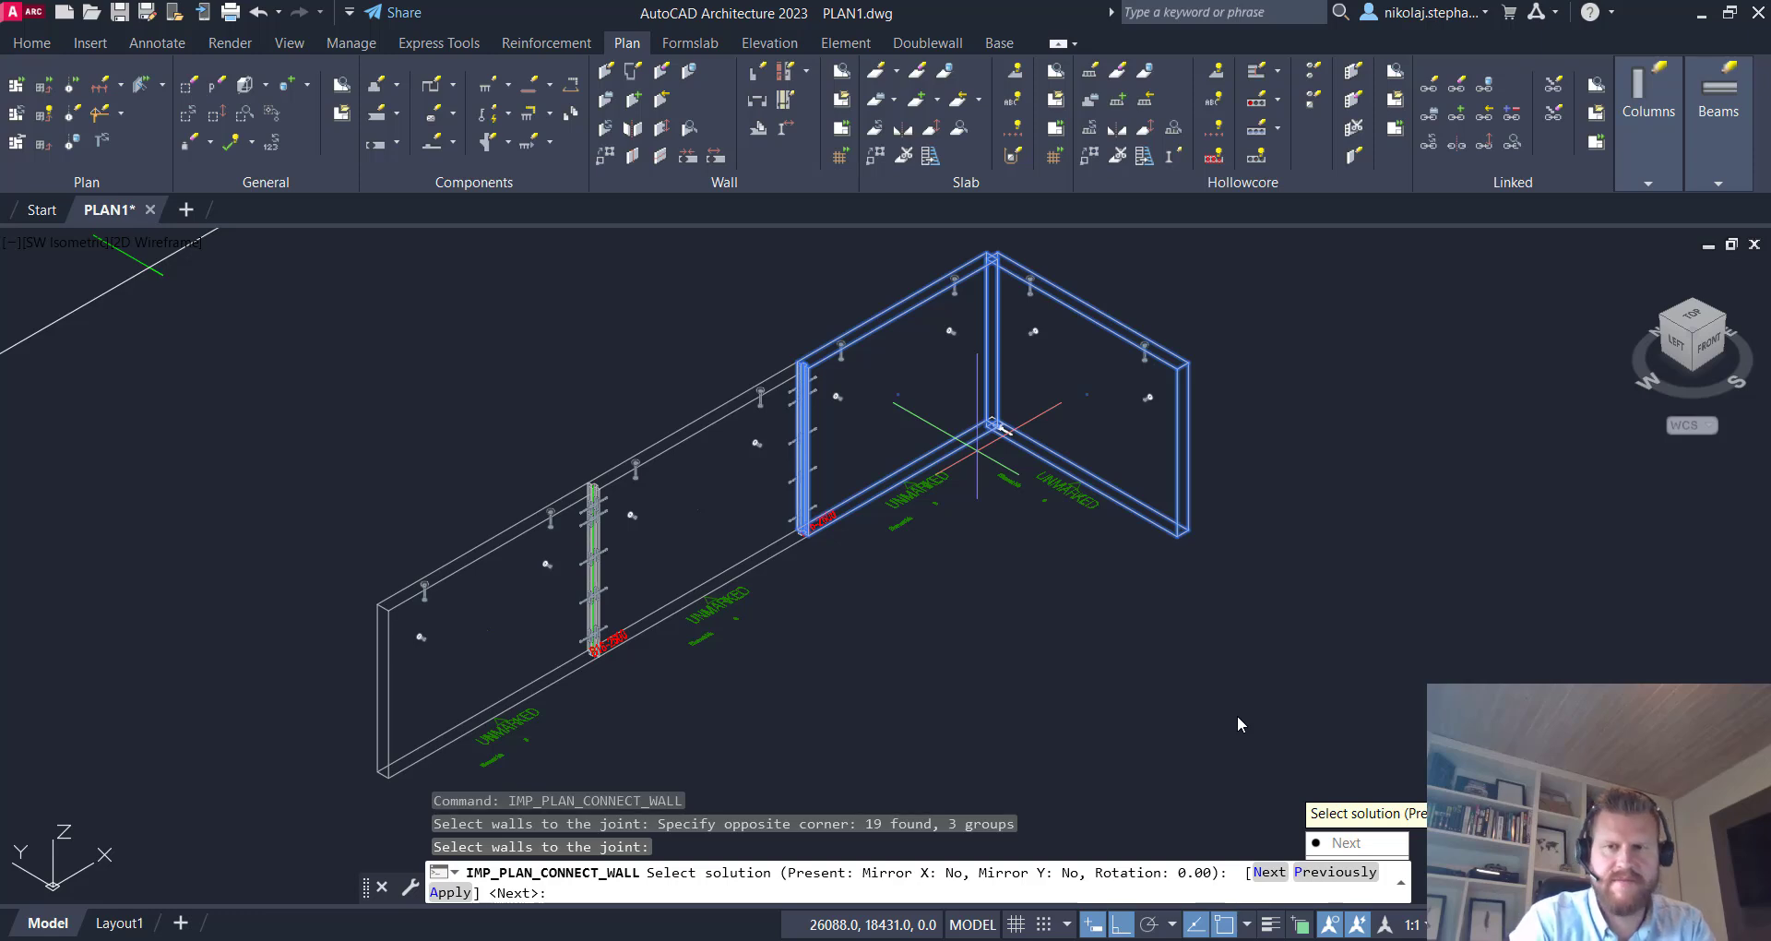
left_click(450, 892)
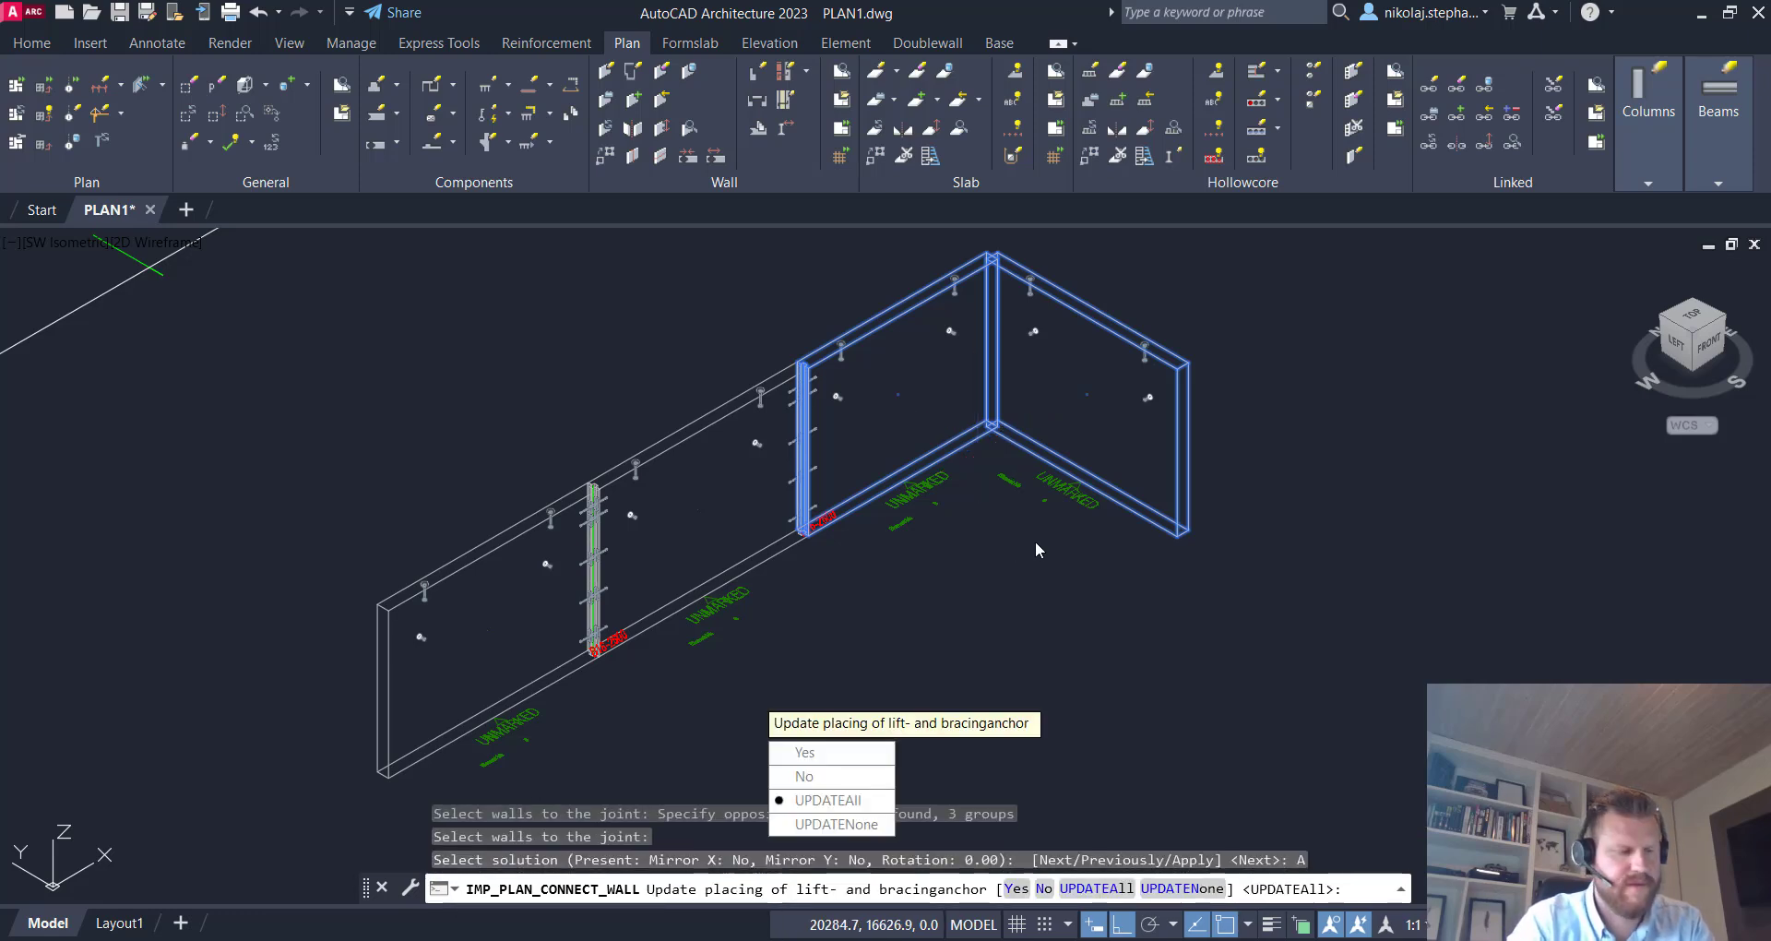
key("Return")
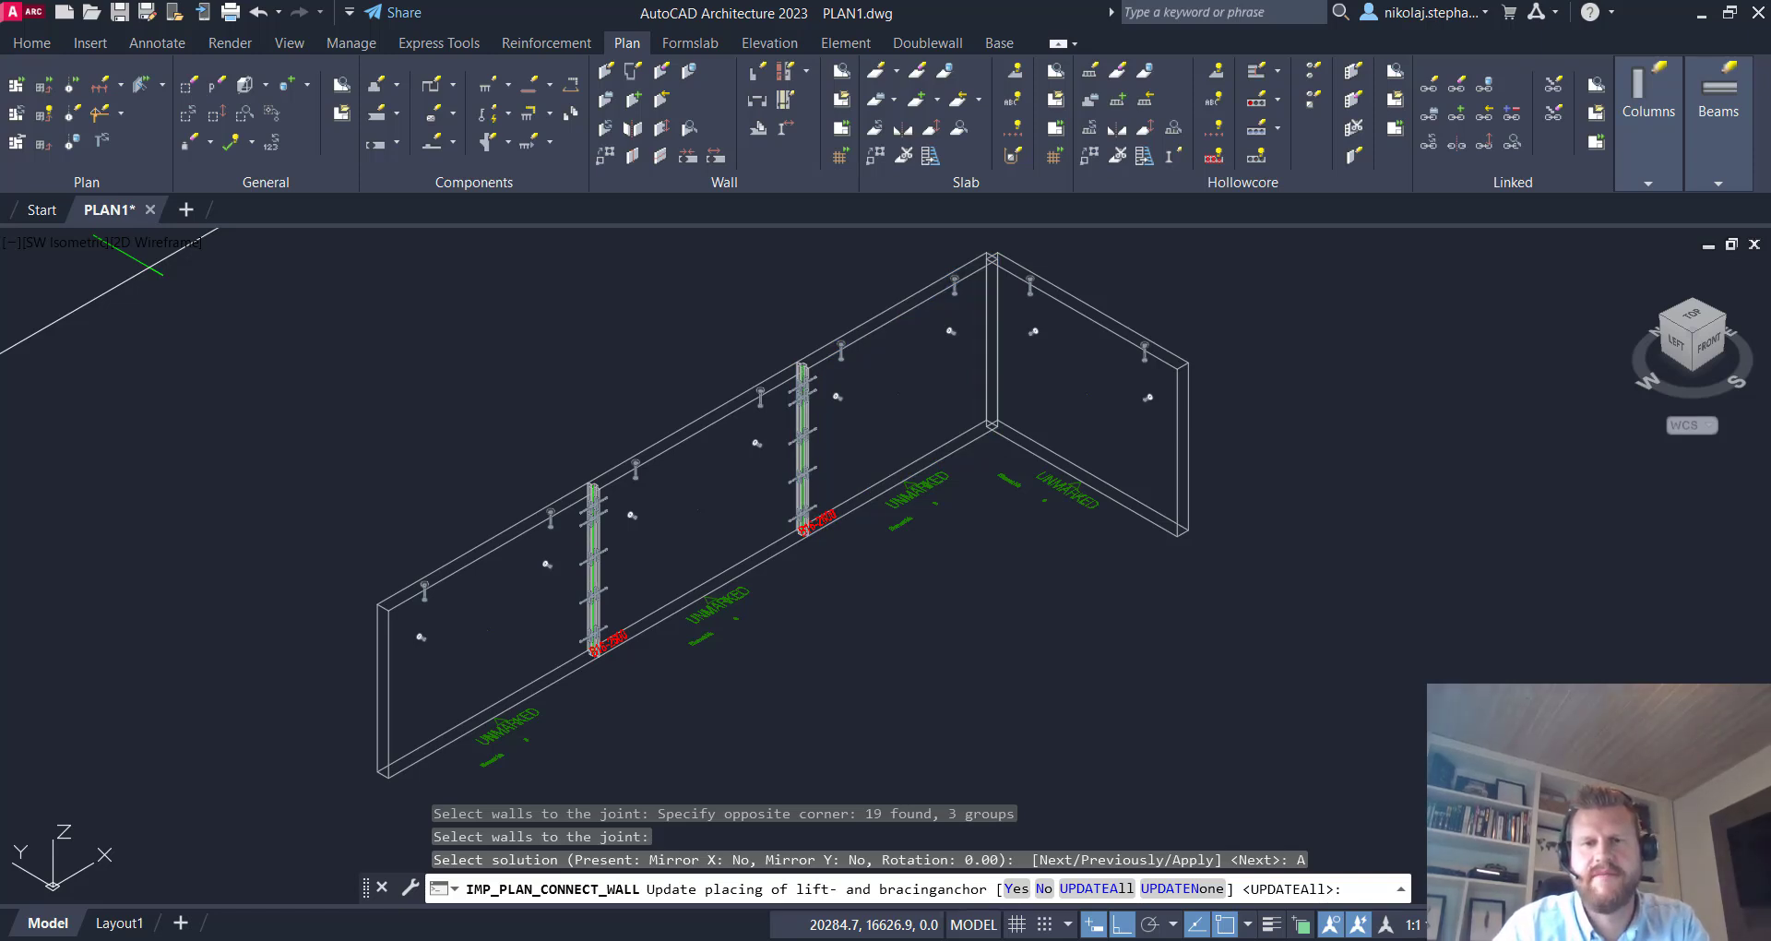
key("Return")
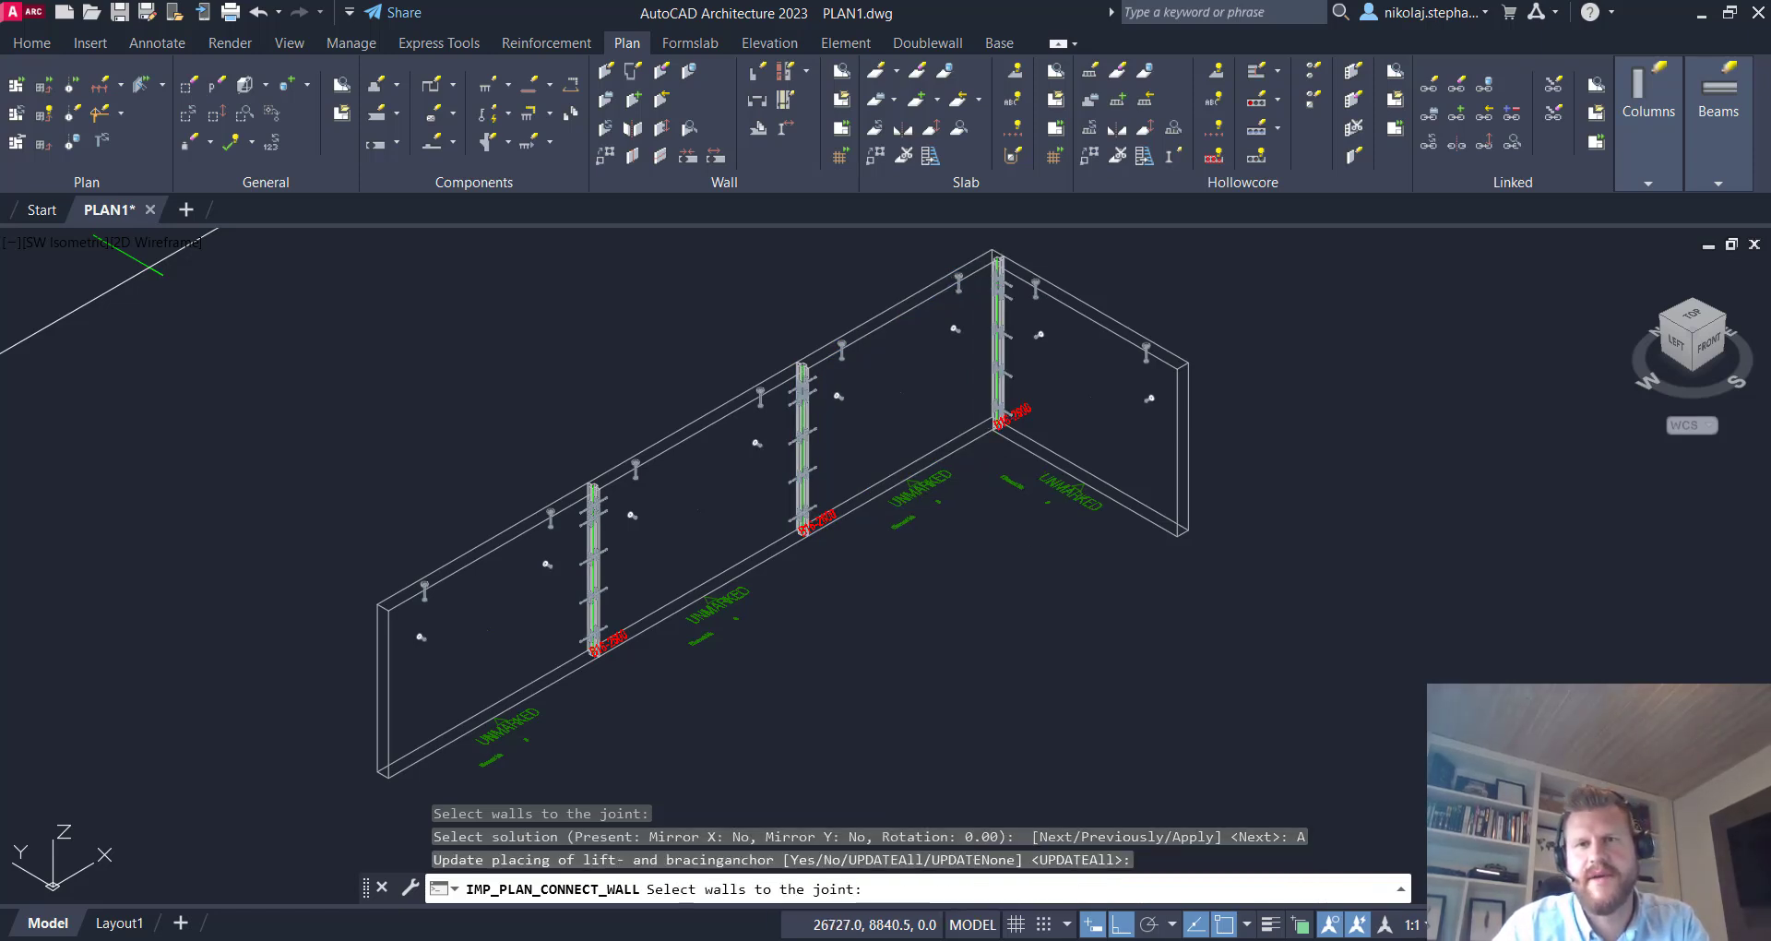
scroll(1042, 337, "up", 5)
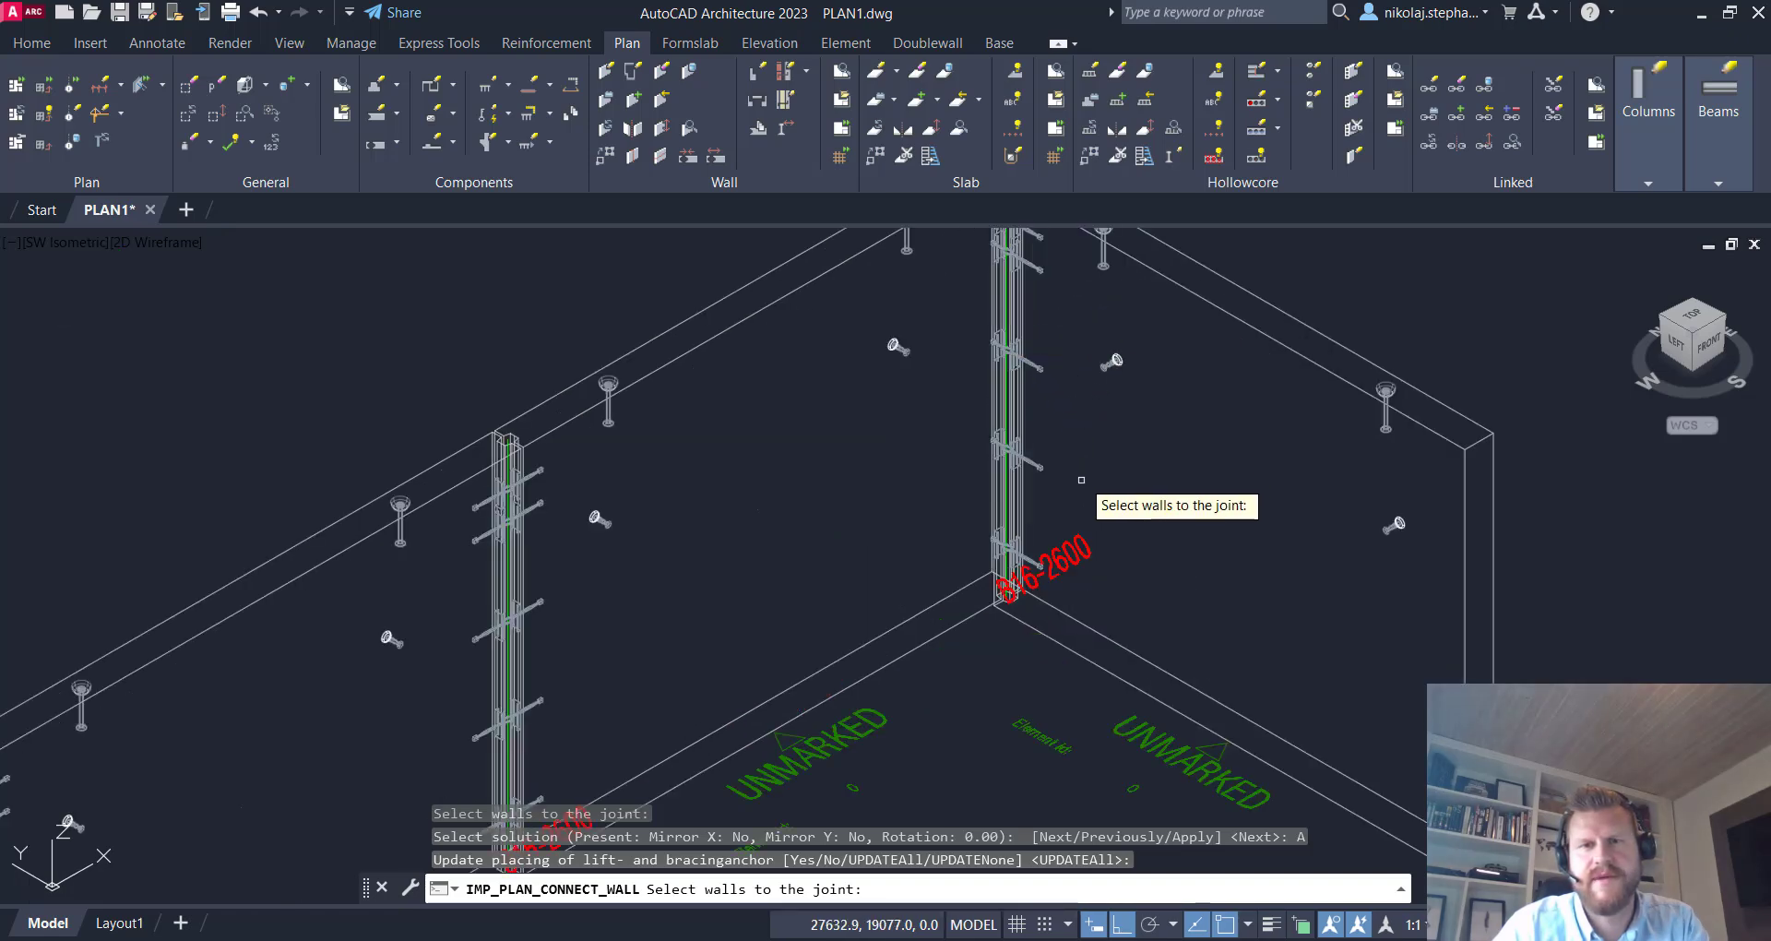
scroll(1130, 581, "down", 2)
scroll(1131, 581, "down", 2)
scroll(1131, 581, "down", 2)
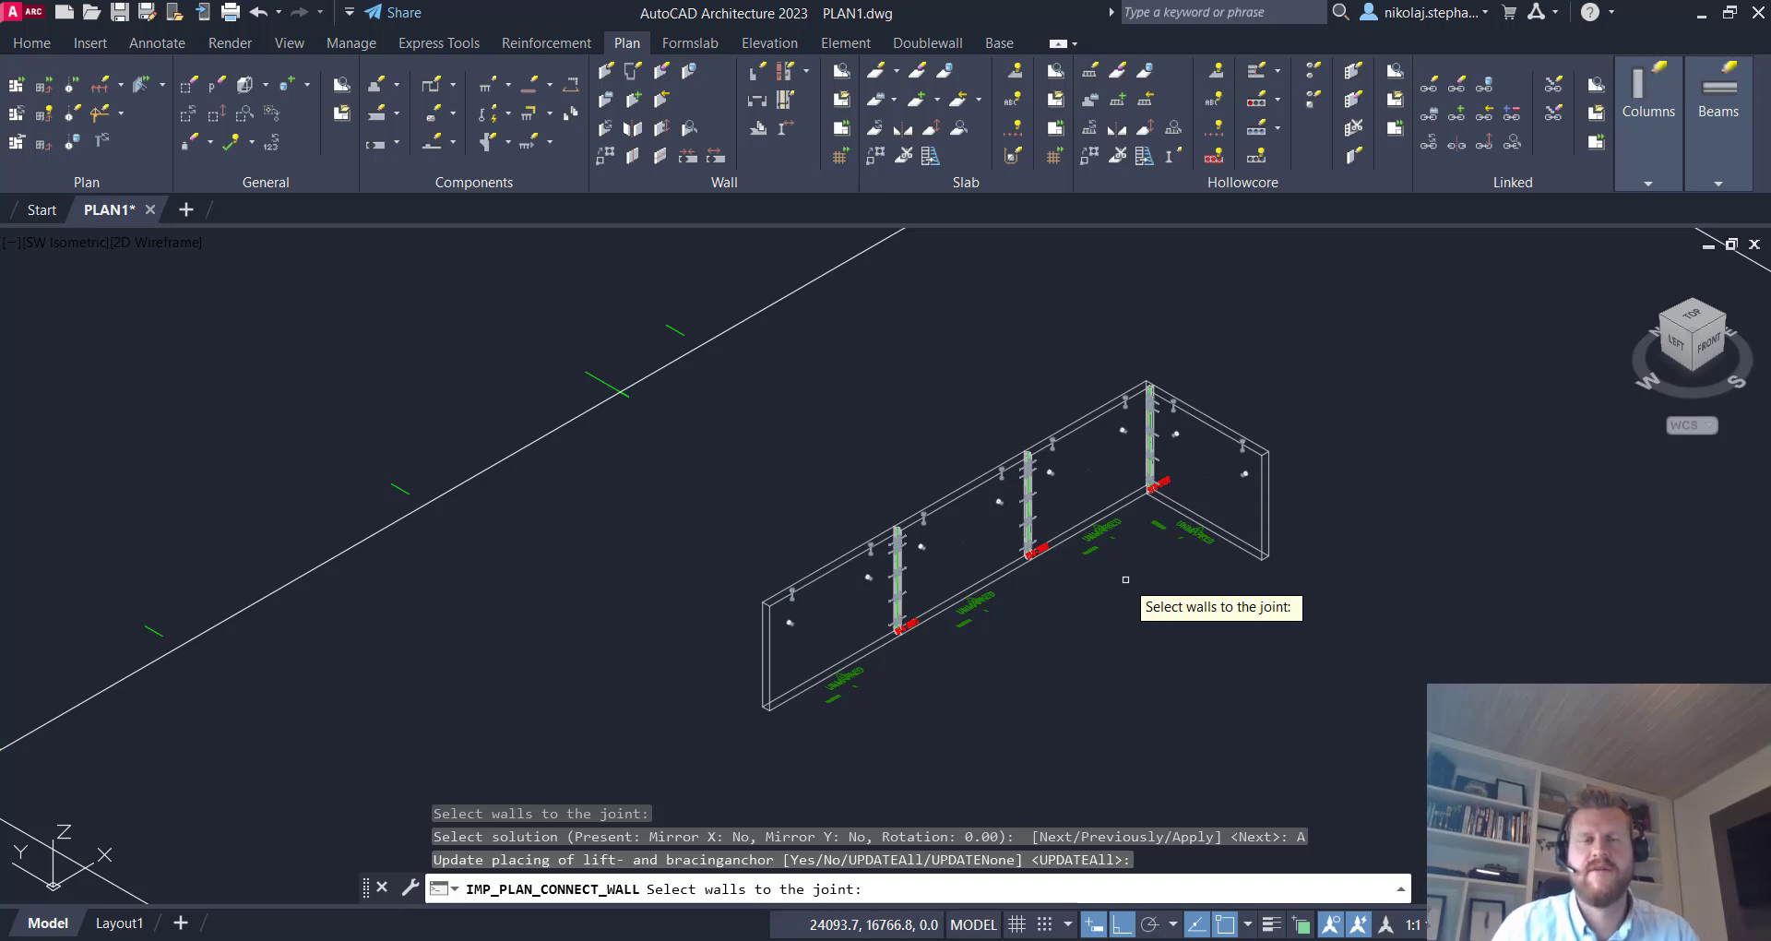